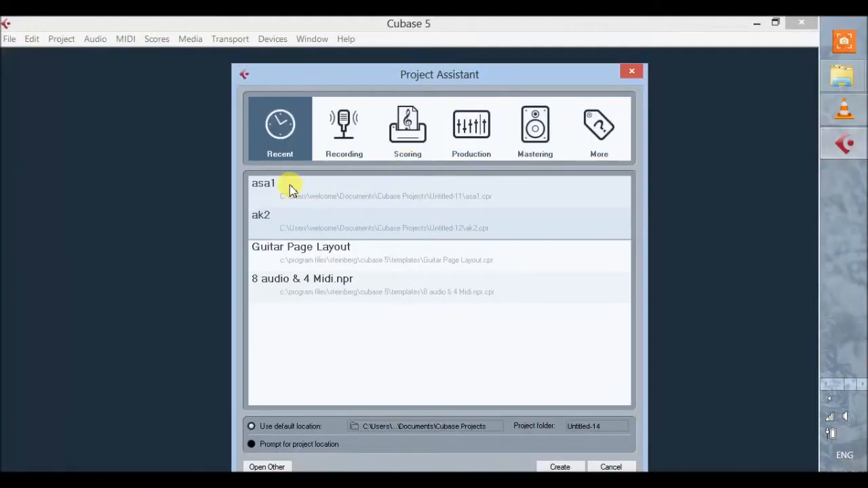
Create a new empty project in the default location and dismiss the product registration reminder.
left_click(283, 144)
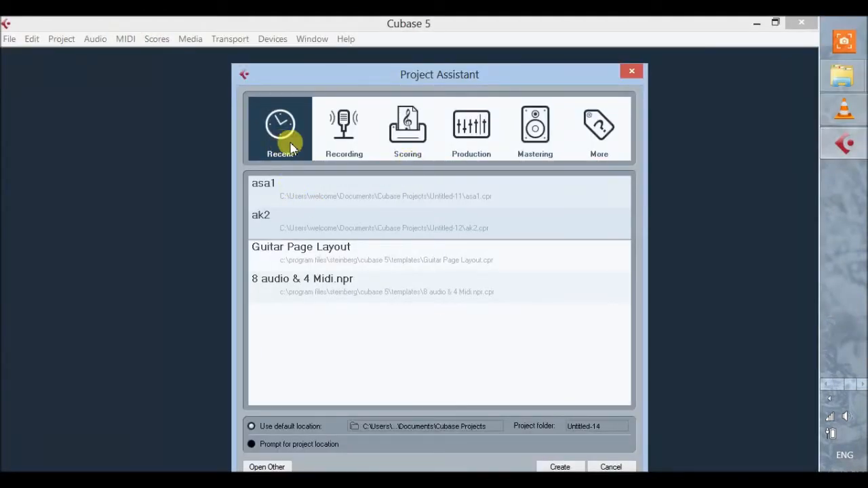
left_click(557, 466)
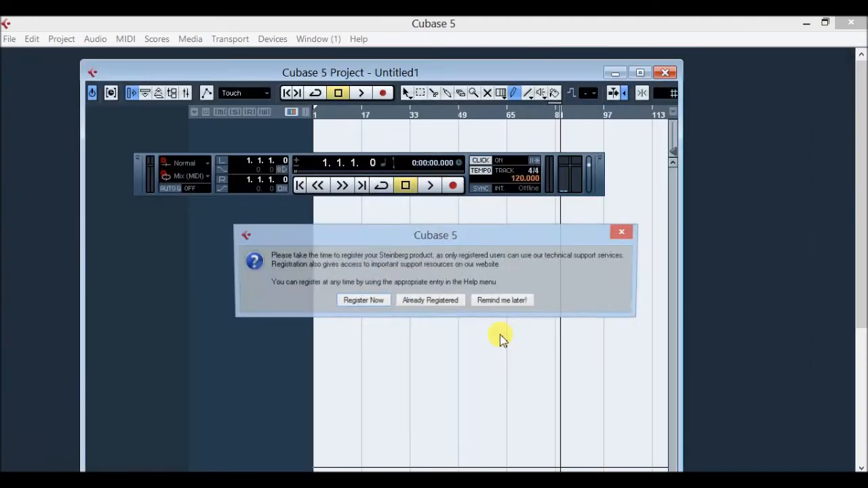
left_click(625, 235)
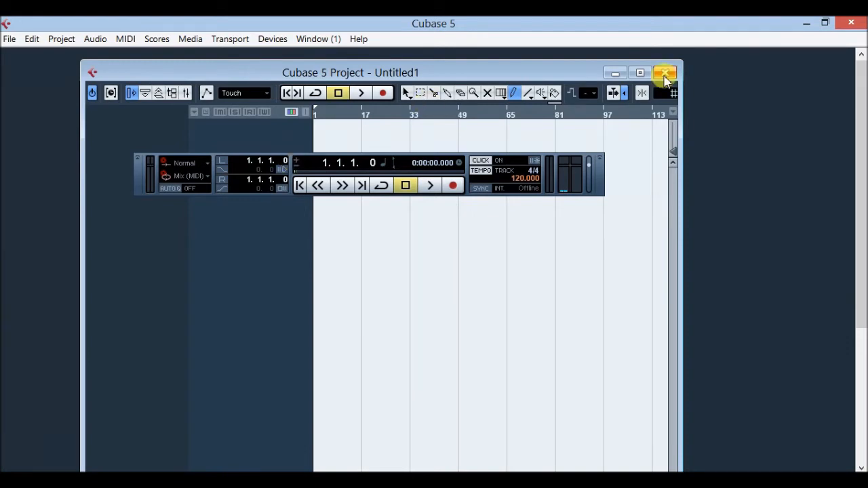
Maximize the project window and move the floating transport panel below the track area.
left_click(639, 72)
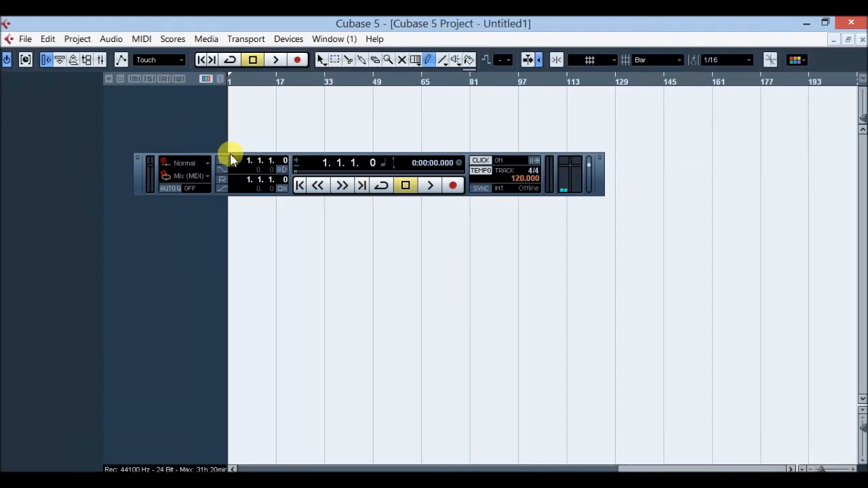
left_click_drag(214, 160, 303, 426)
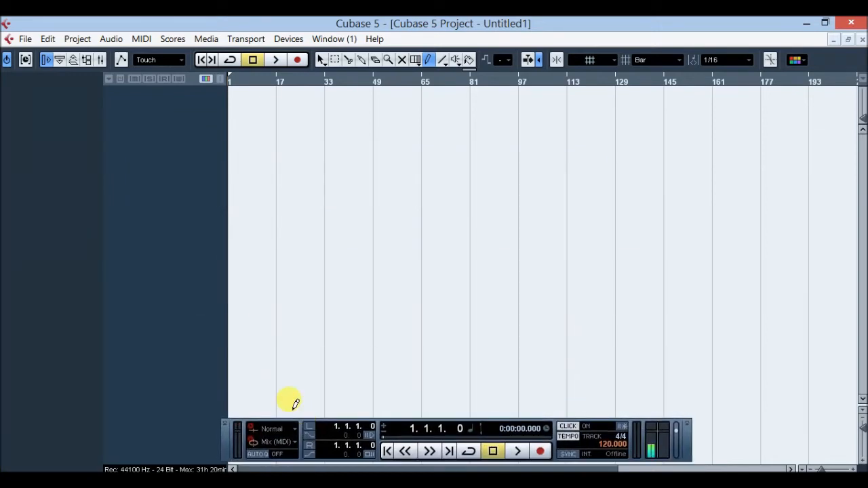
Add one instrument track using the AGML2x86 instrument and enlarge the track's height.
right_click(153, 98)
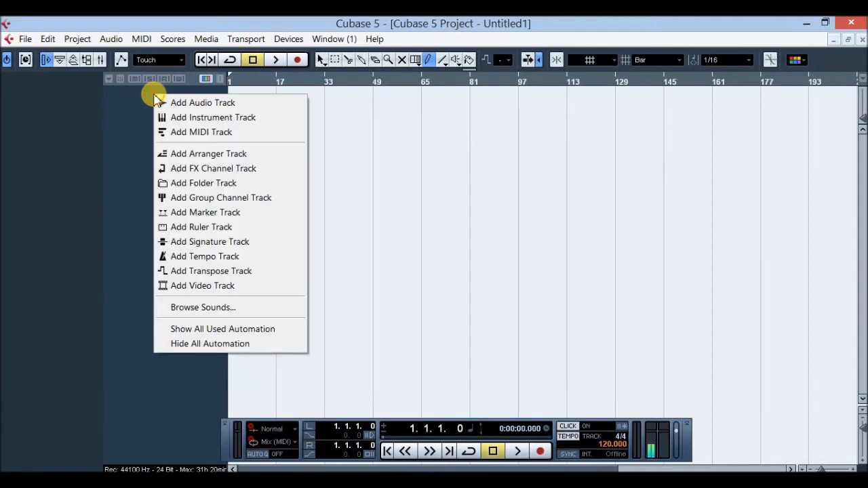
left_click(228, 118)
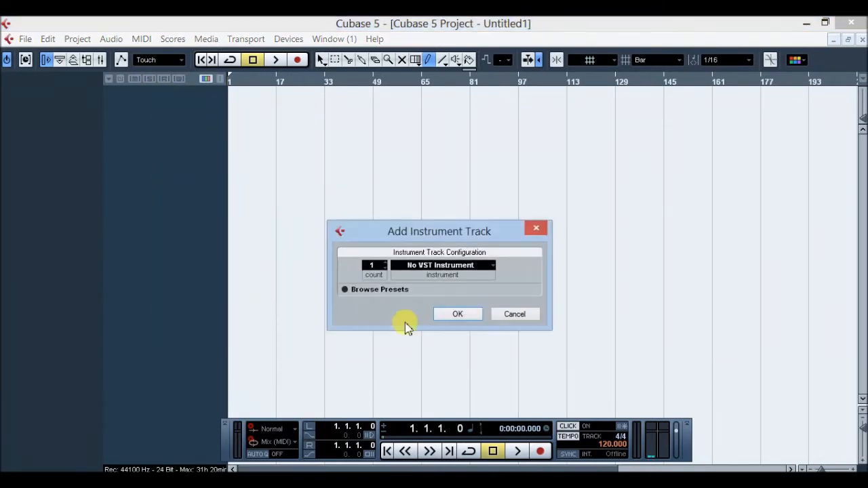
left_click(470, 272)
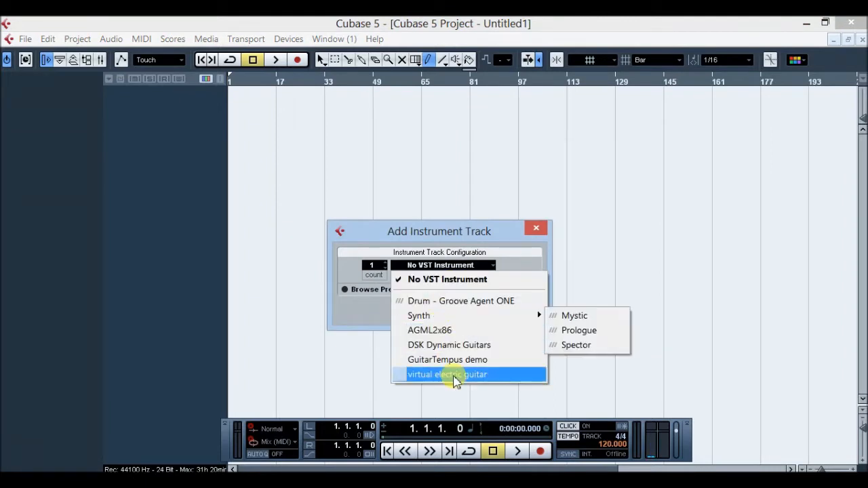
left_click(442, 331)
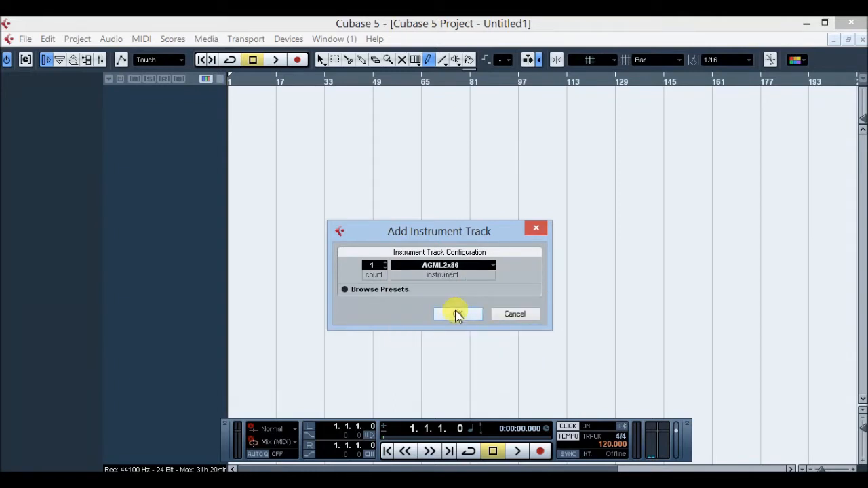
left_click(458, 314)
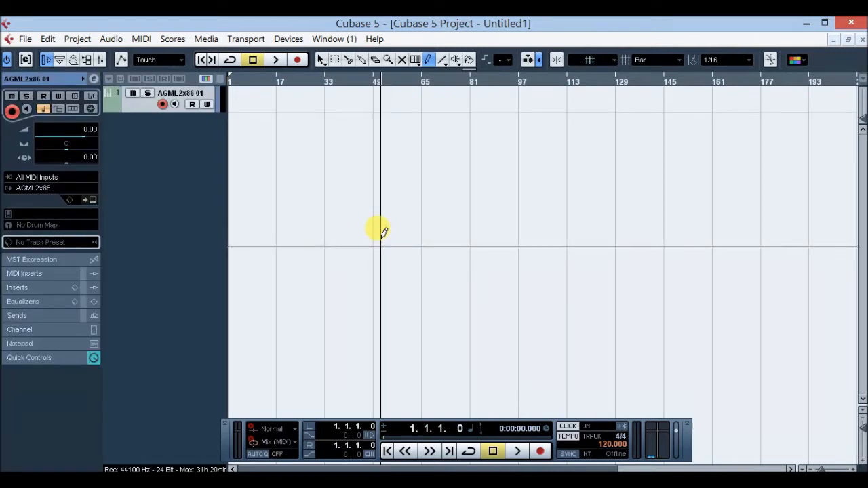
left_click_drag(146, 111, 151, 164)
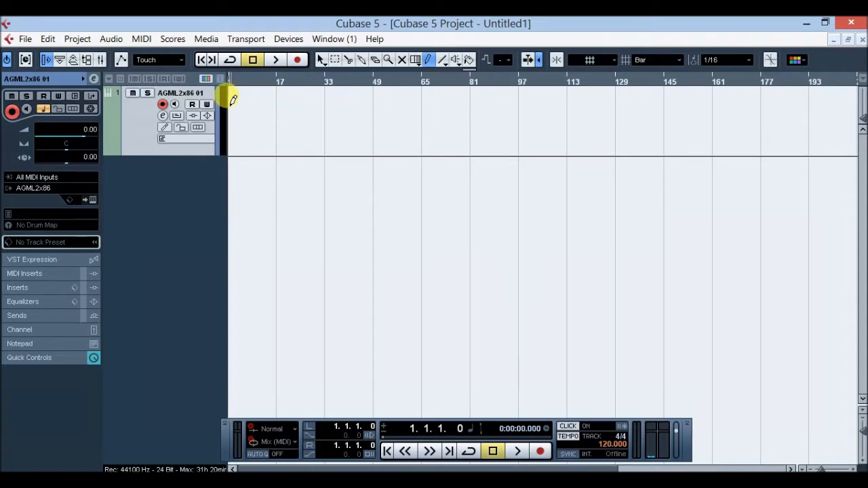
Draw a MIDI part on the AGML2x86 track from bar 1 to bar 129 and set the right locator at its end.
left_click(431, 60)
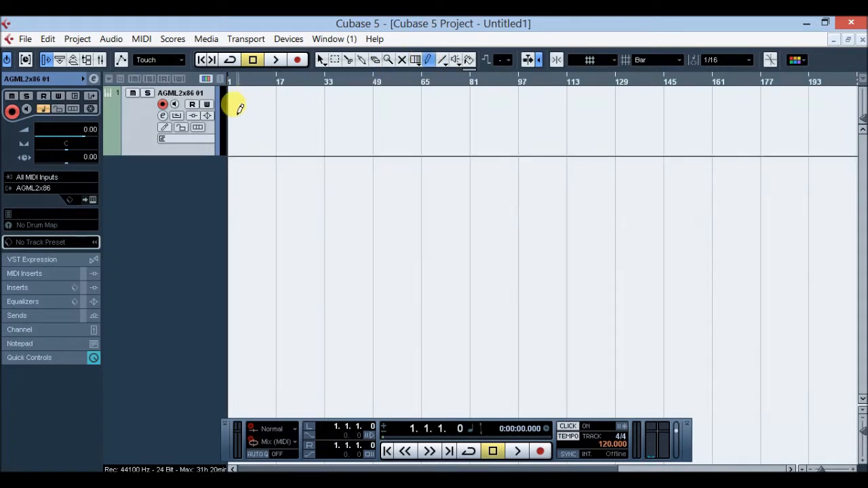
mouse_move(230, 110)
left_mouse_down()
mouse_move(349, 101)
mouse_move(461, 128)
mouse_move(581, 129)
mouse_move(624, 120)
mouse_move(616, 123)
left_mouse_up()
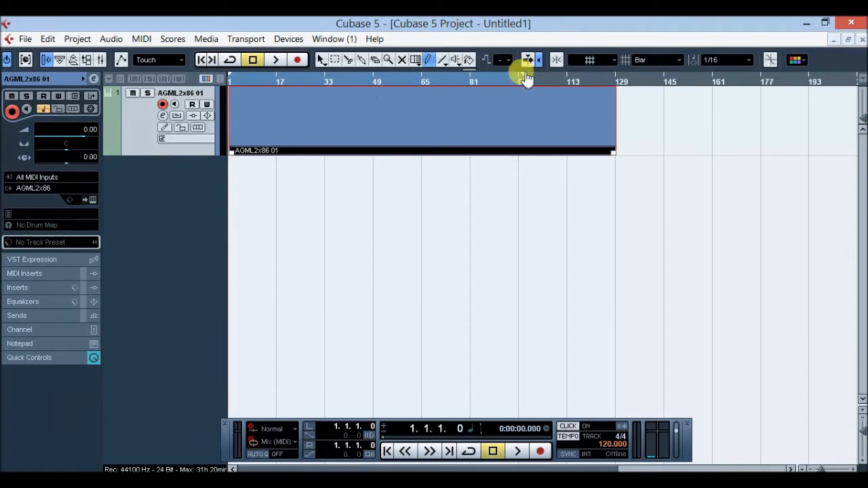
left_click(617, 77, "alt")
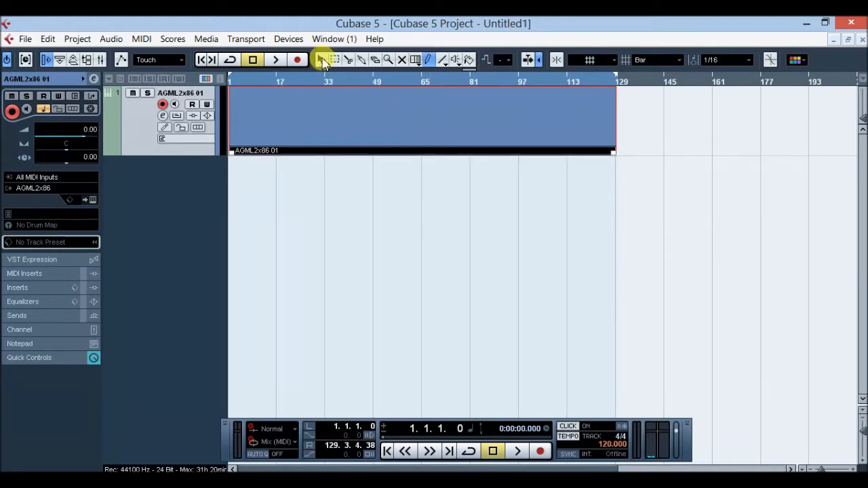
Switch to the Object Selection tool, view the MIDI part in the Key Editor, and return to the project.
left_click(323, 60)
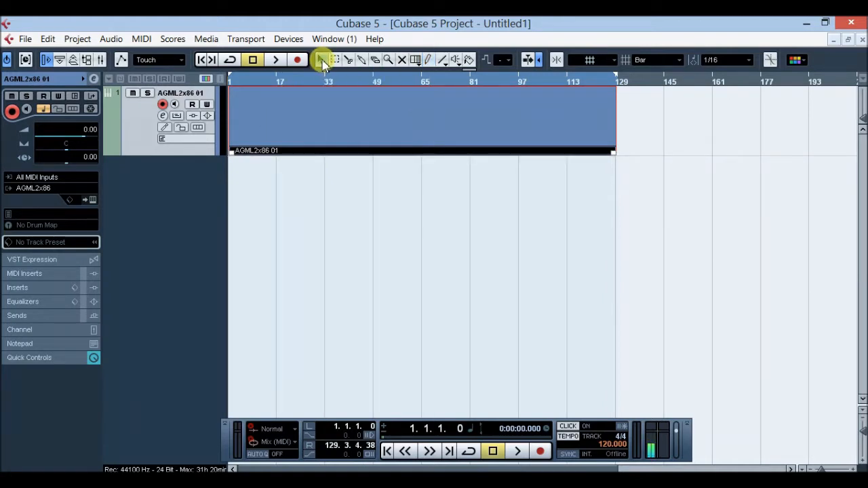
double_click(313, 104)
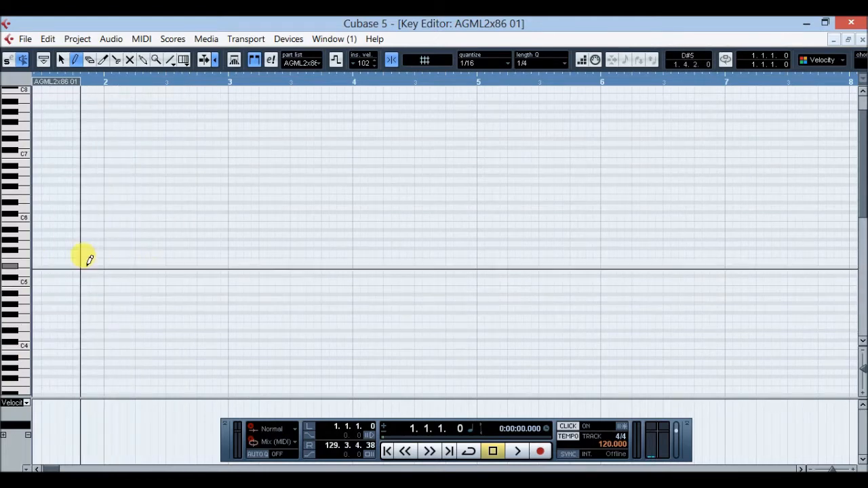
left_click(862, 39)
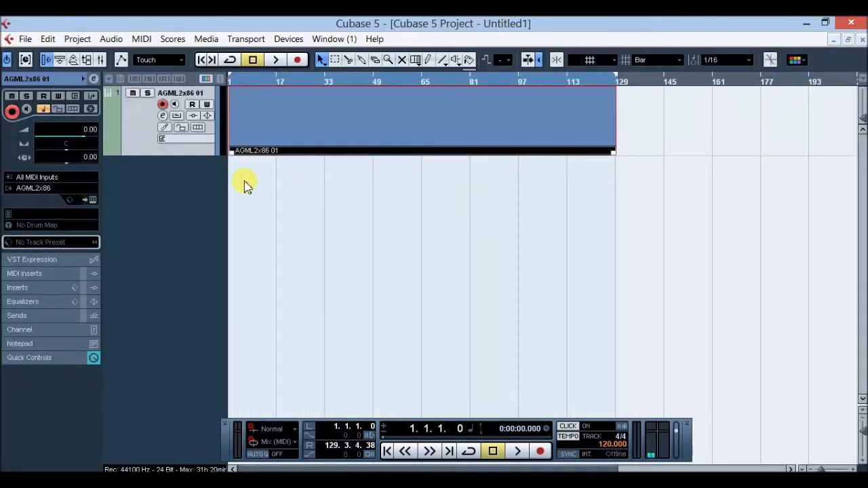
Open the AGML2x86 instrument editor and move its window so the whole interface is visible.
left_click(93, 201)
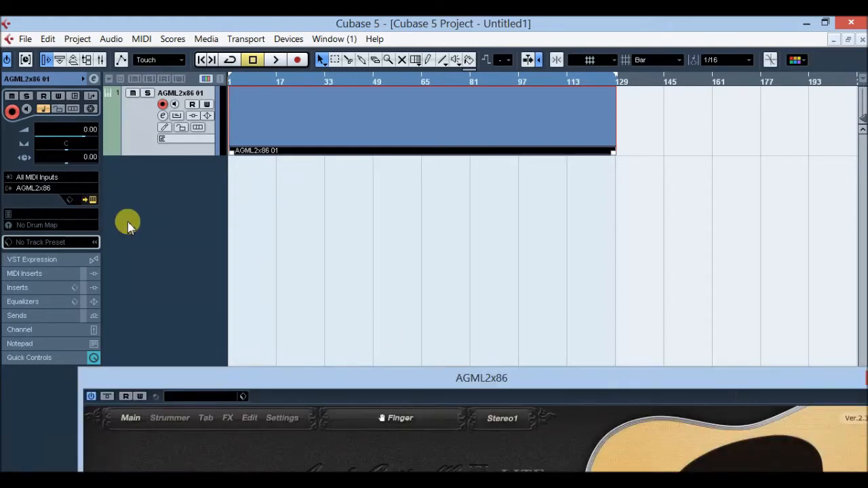
left_click_drag(468, 385, 408, 175)
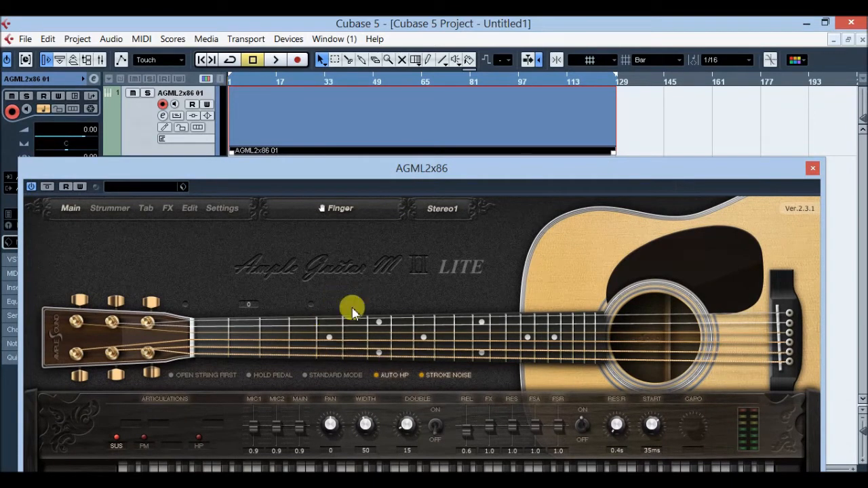
left_click_drag(400, 173, 387, 72)
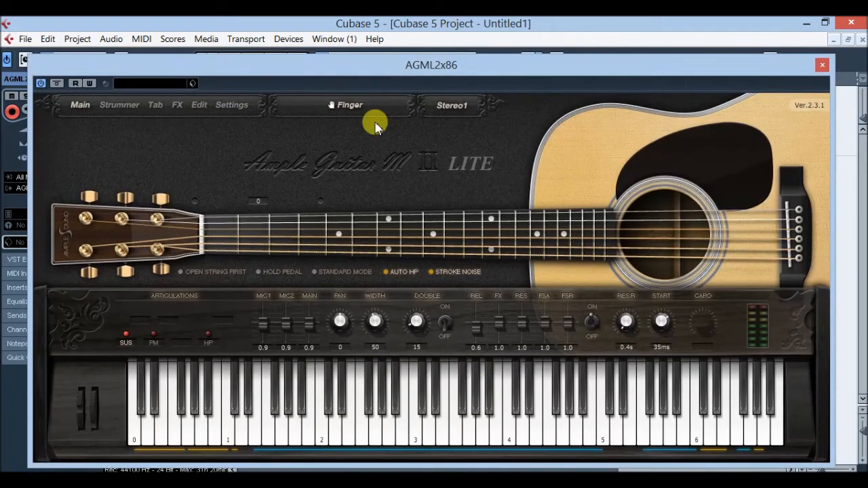
Audition several notes in the middle octaves of the guitar instrument's virtual keyboard.
left_click(406, 432)
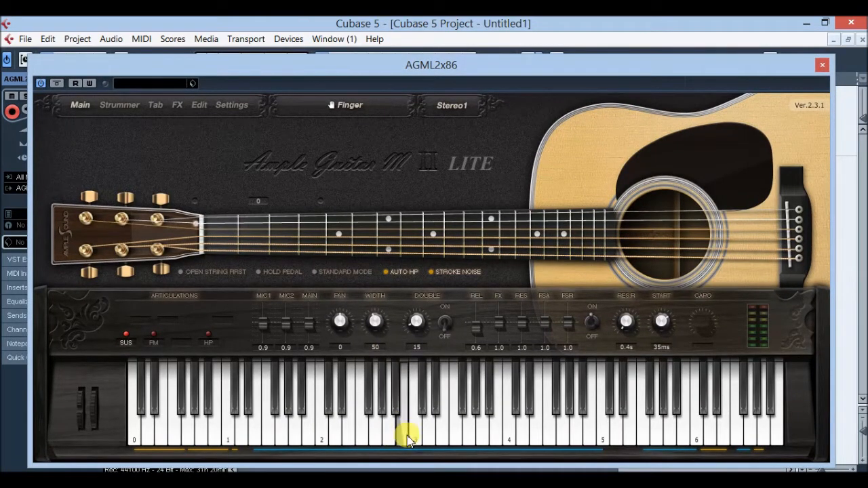
left_click(415, 438)
left_click(511, 435)
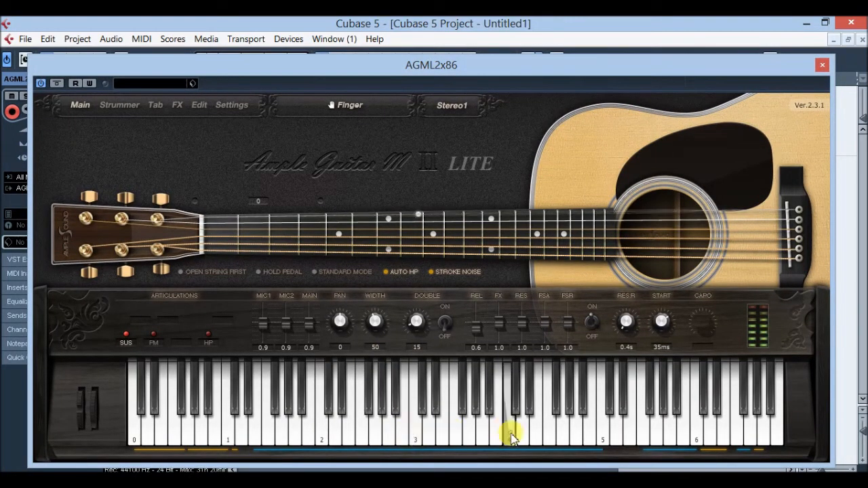
left_click(420, 438)
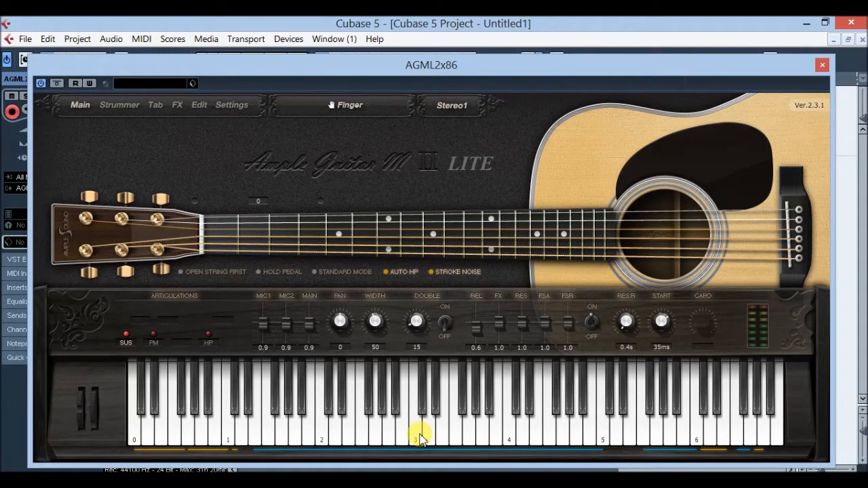
left_click(418, 432)
left_click(388, 432)
left_click(450, 432)
left_click(452, 433)
left_click(508, 434)
left_click(477, 430)
Turn on the guitar's Strummer and set the root of chord 1 to F.
left_click(119, 105)
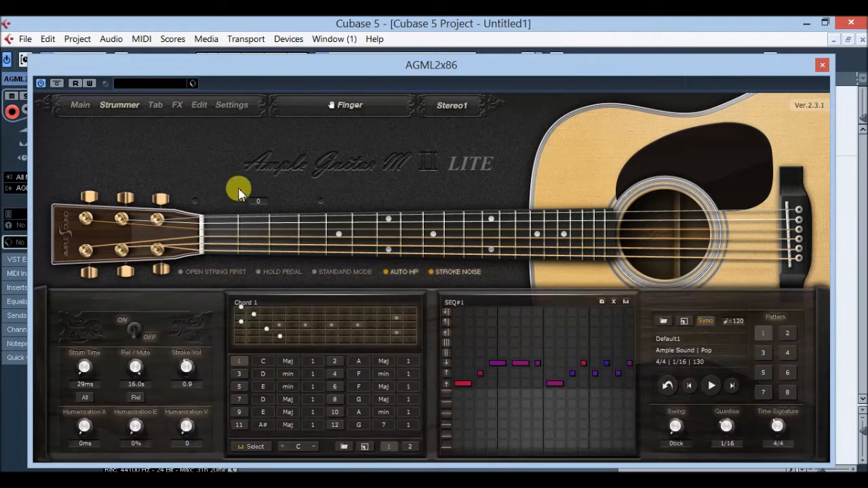
left_click(132, 329)
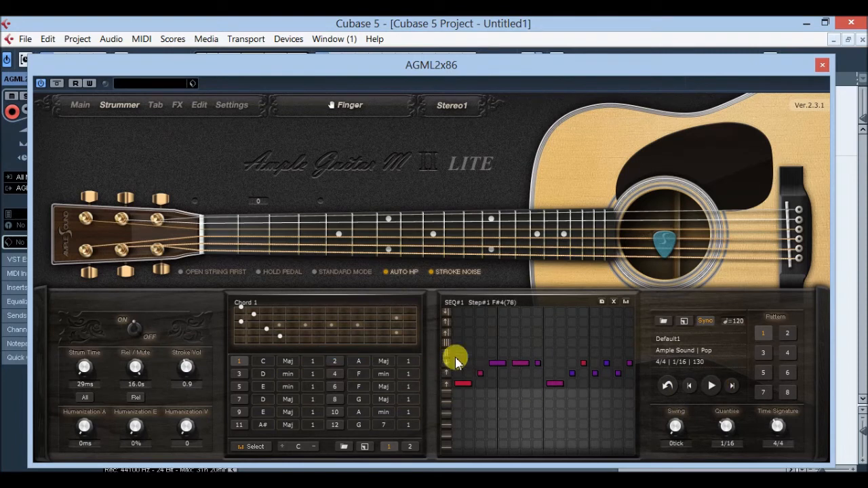
left_click(268, 365)
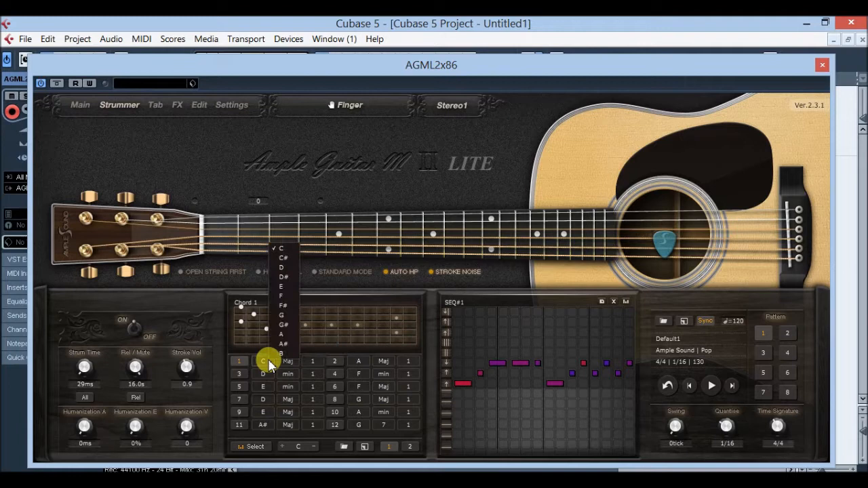
left_click(285, 296)
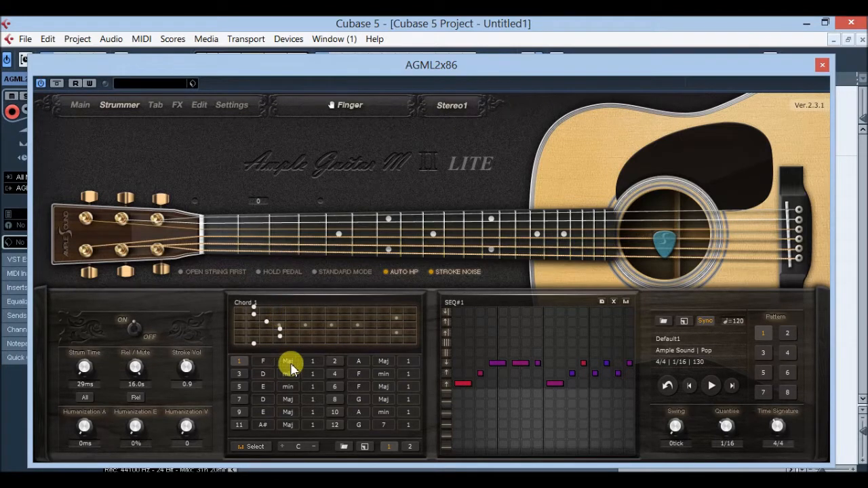
Set the root of chord 2 to A#, keep its type as Maj, and select chord 2.
left_click(355, 364)
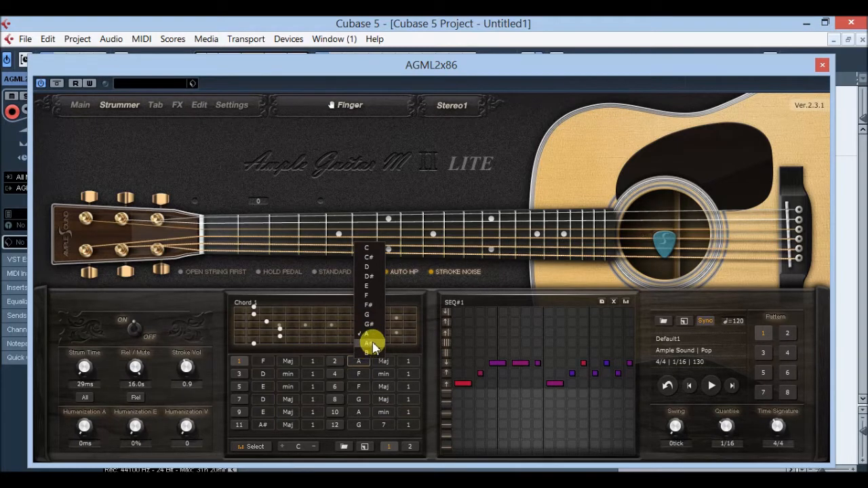
left_click(371, 344)
left_click(383, 364)
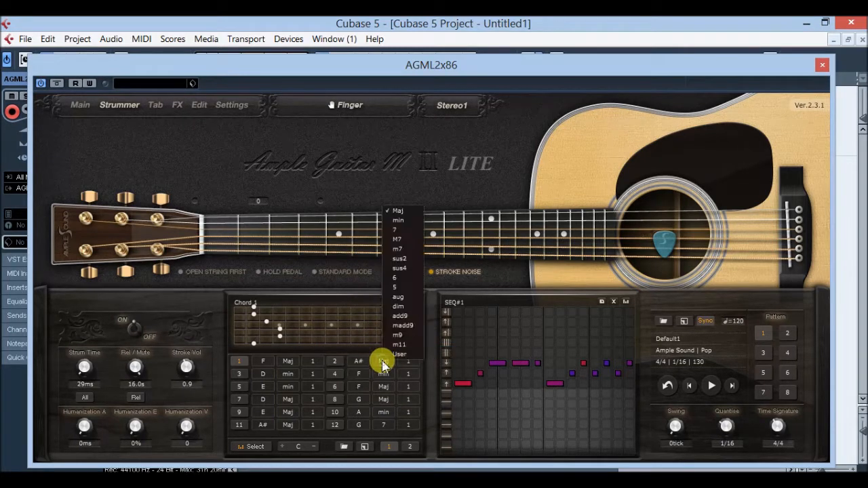
left_click(336, 361)
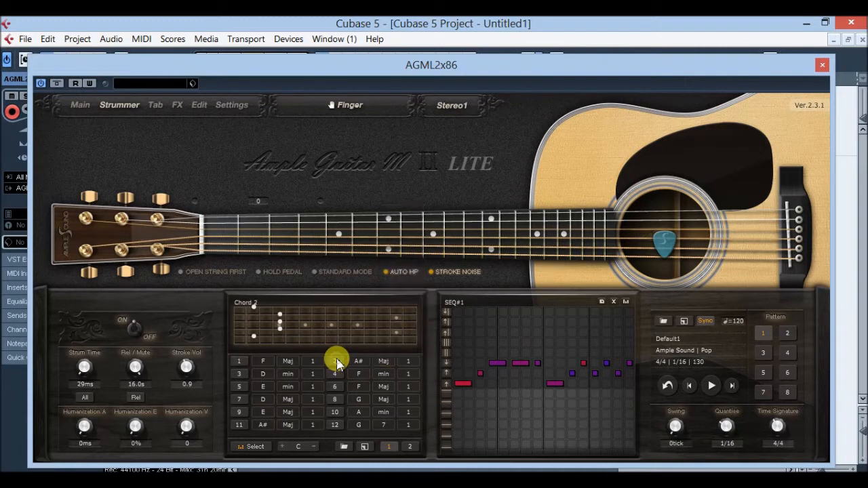
Set chord 3 to root F with chord type Maj.
left_click(263, 375)
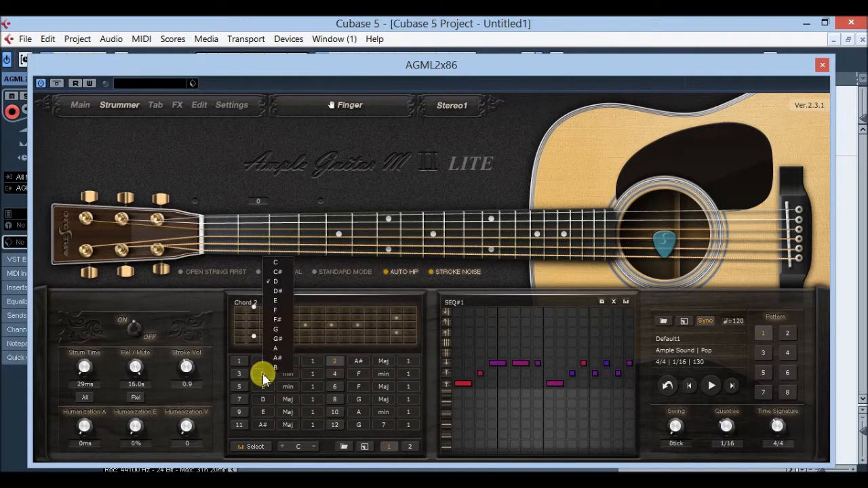
left_click(276, 310)
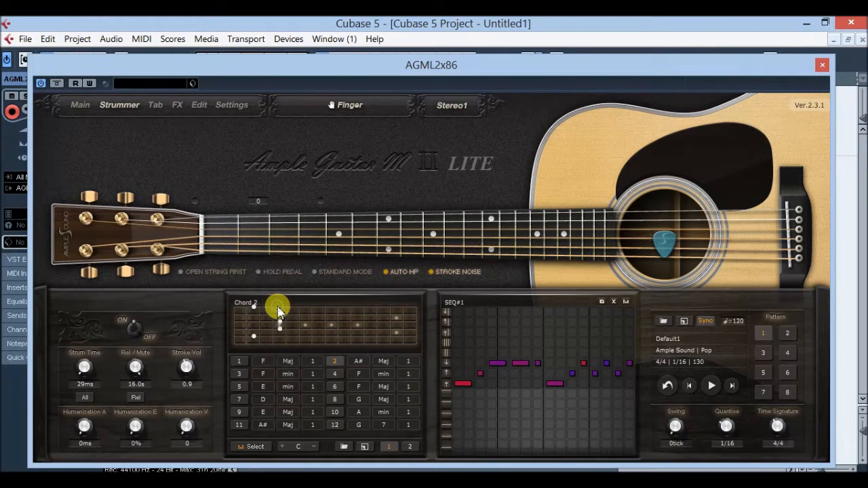
left_click(289, 377)
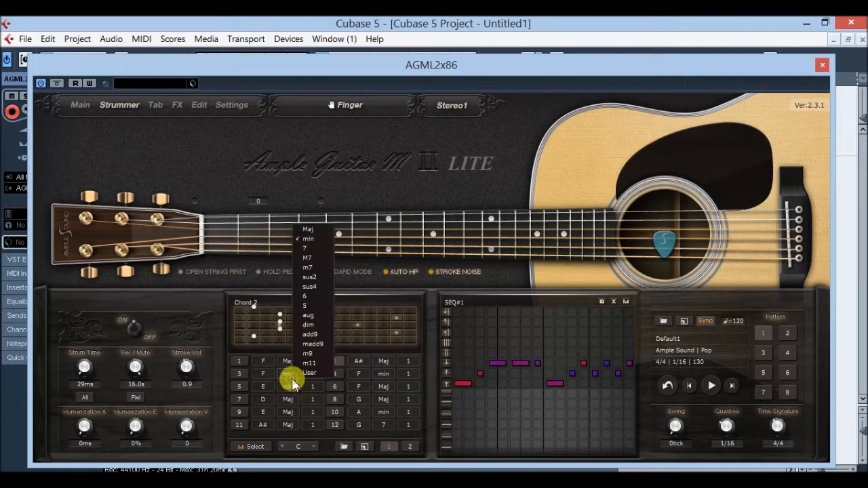
left_click(310, 231)
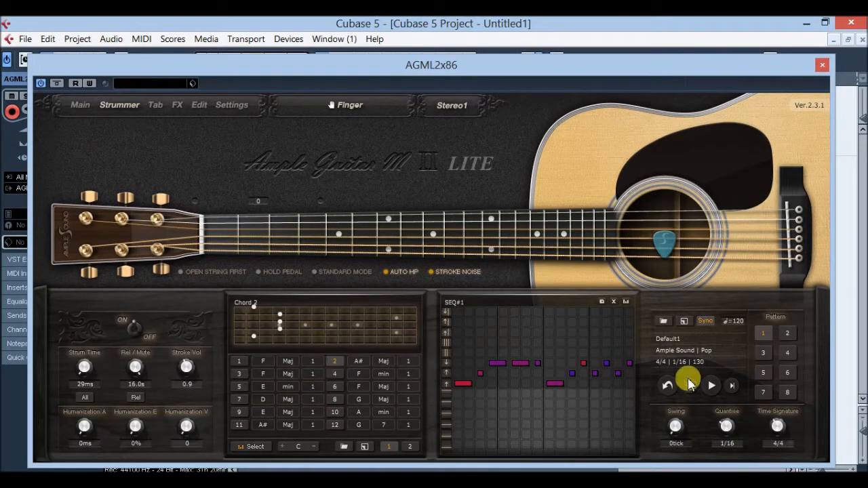
Audition the current Default1 strumming pattern, and load and play the Default2 pattern for comparison.
left_click(712, 388)
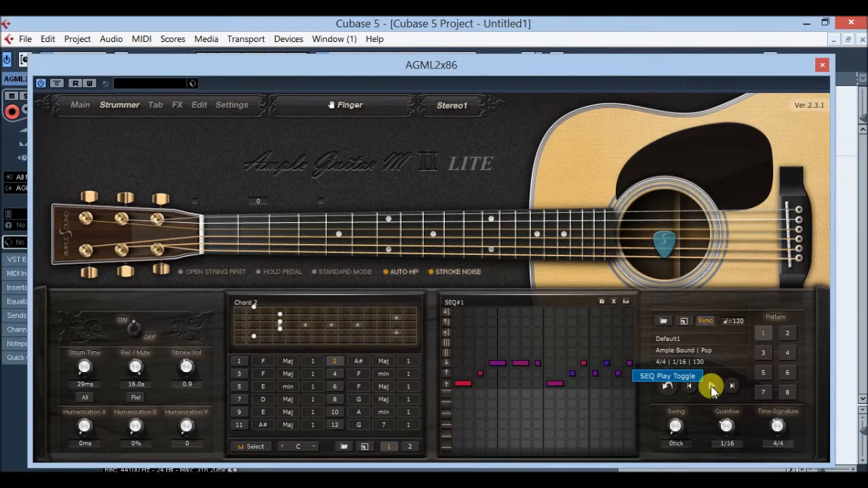
left_click(712, 388)
left_click(665, 321)
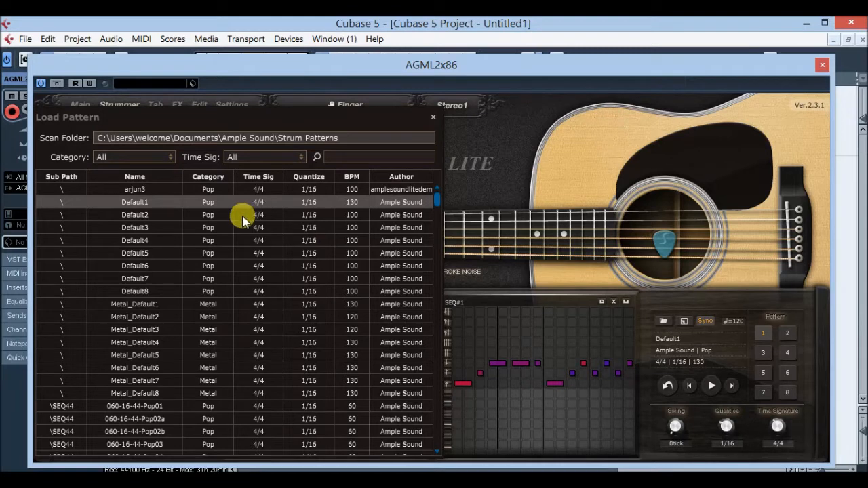
left_click(156, 218)
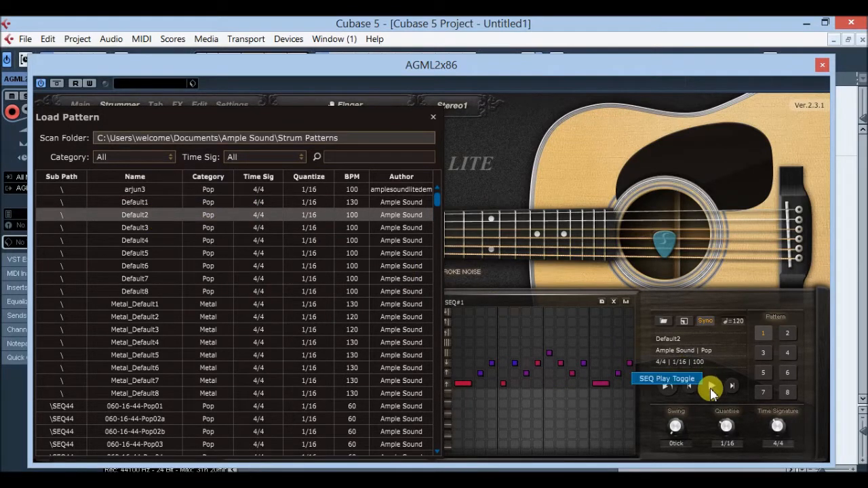
left_click(711, 392)
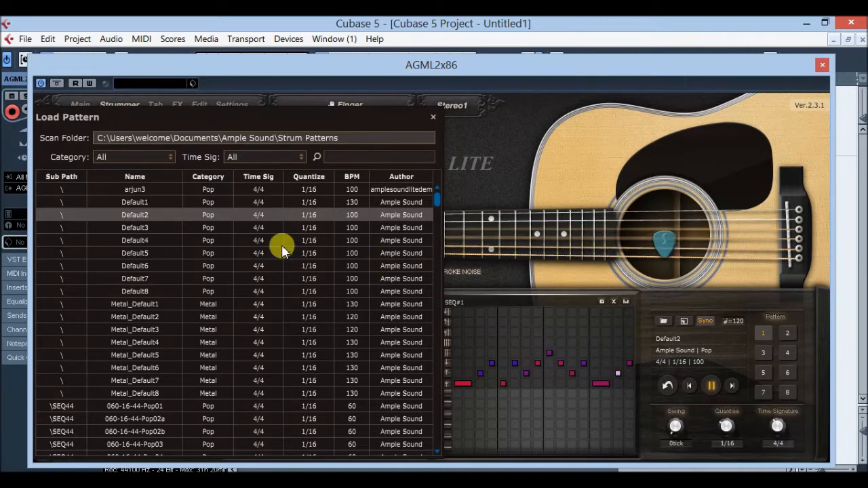
Load the Default3 strumming pattern, stop its playback and select chord 1 in the Strummer.
left_click(145, 228)
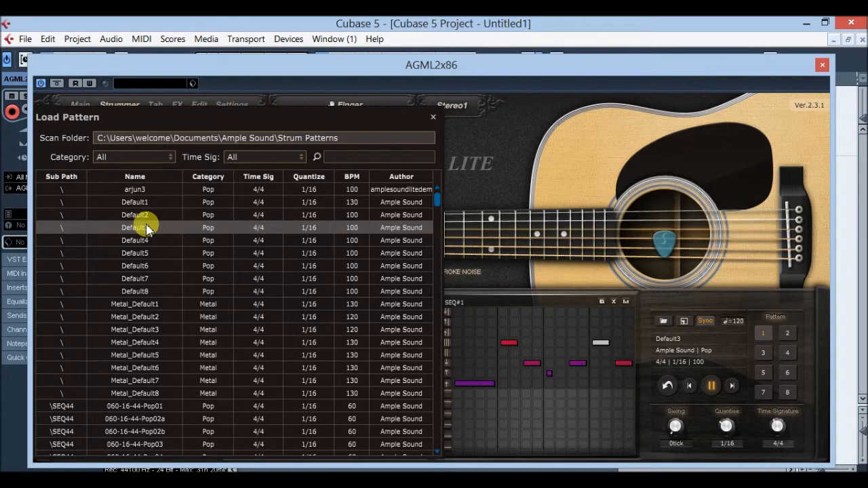
left_click(712, 385)
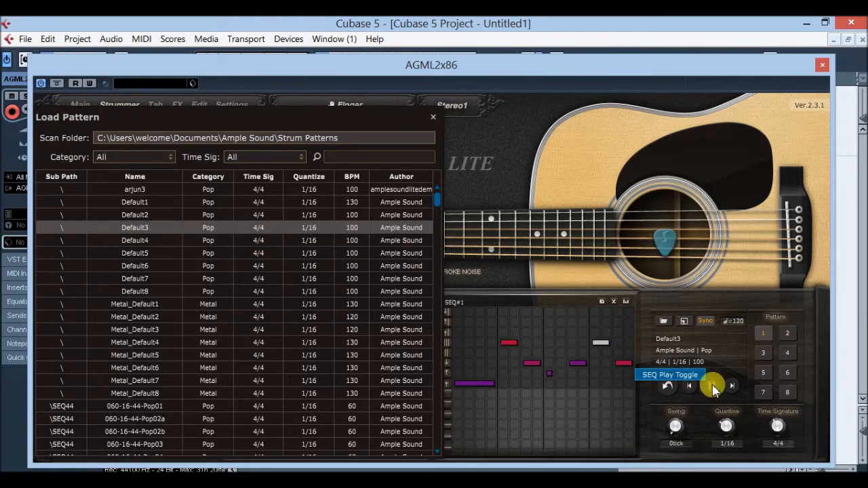
left_click(433, 121)
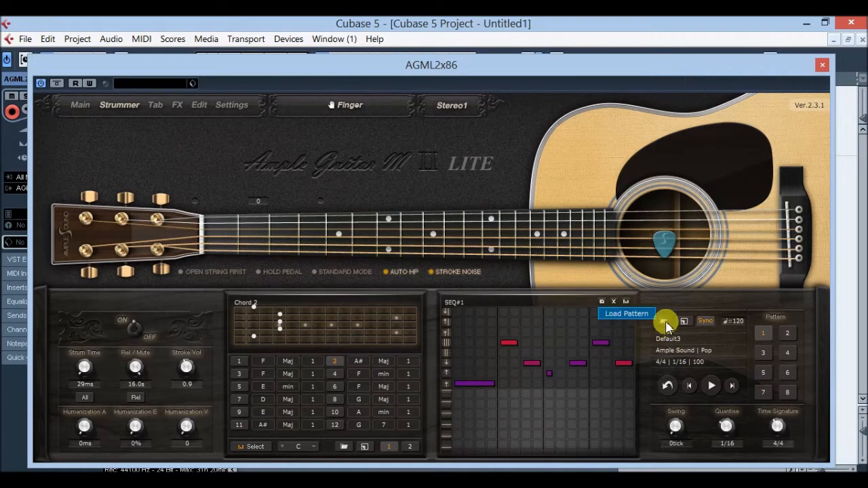
left_click(236, 365)
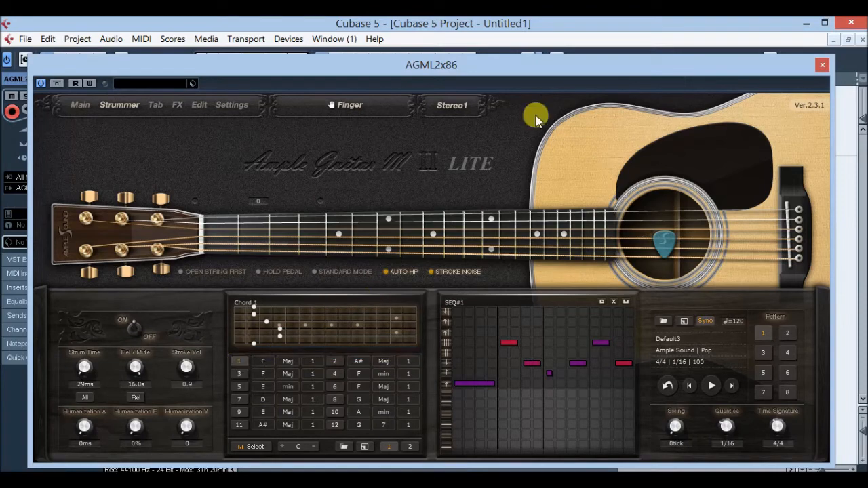
Move the guitar instrument window down out of the way and open the AGML2x86 01 part in the Key Editor.
mouse_move(514, 68)
left_mouse_down()
mouse_move(504, 111)
mouse_move(520, 68)
mouse_move(513, 71)
left_mouse_up()
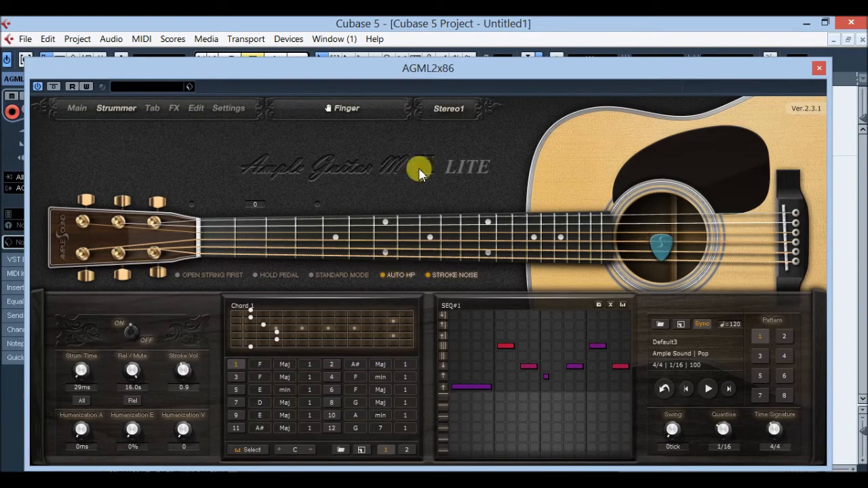
left_click_drag(449, 74, 441, 292)
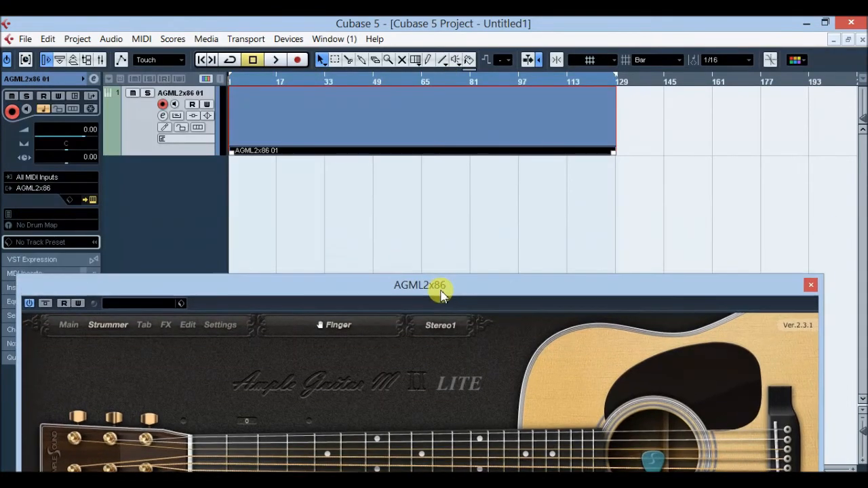
double_click(296, 121)
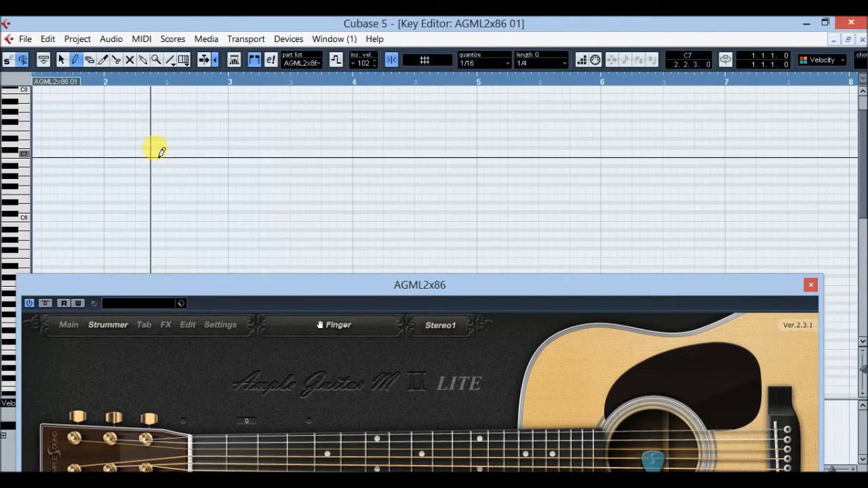
left_click_drag(484, 290, 495, 423)
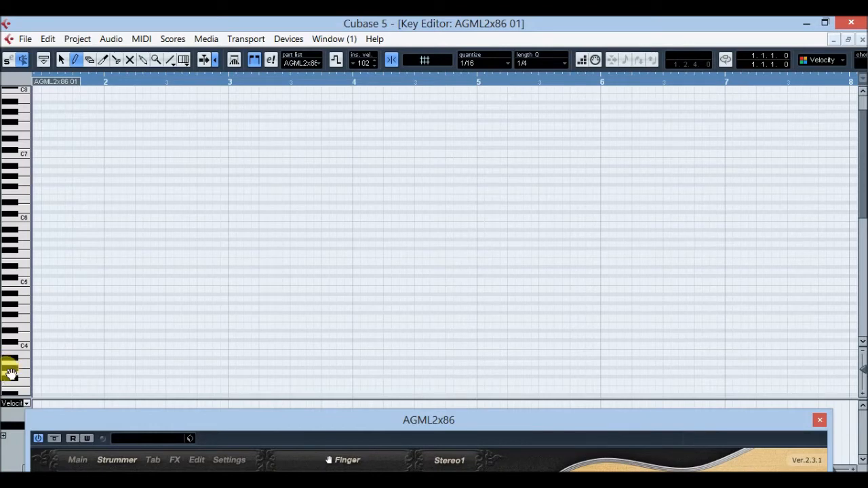
Try to draw a C1 note in the first bar of the part.
left_click_drag(11, 373, 8, 129)
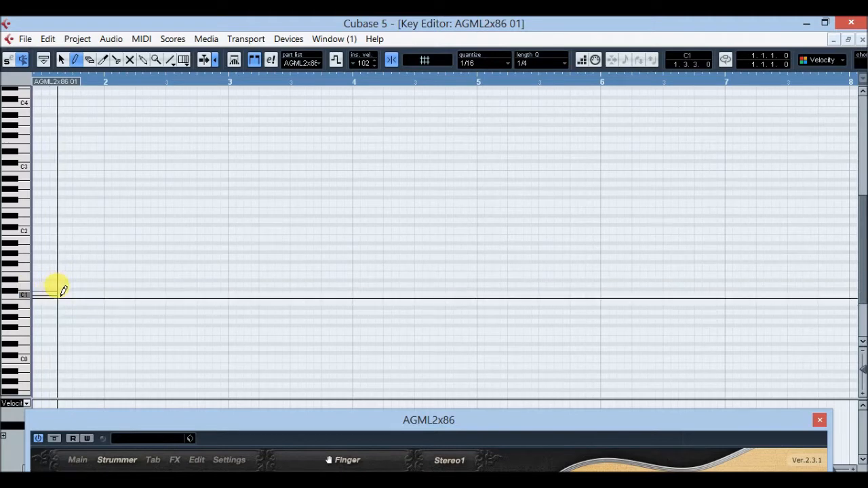
left_click_drag(57, 290, 40, 288)
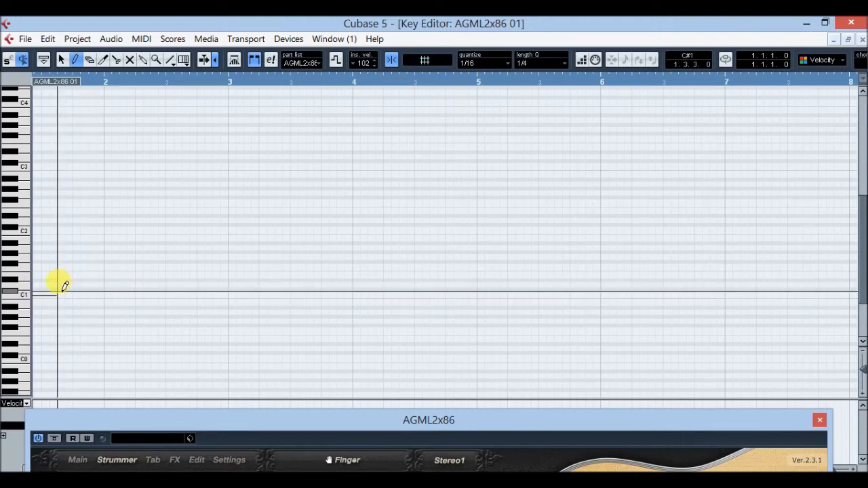
left_click_drag(64, 289, 99, 291)
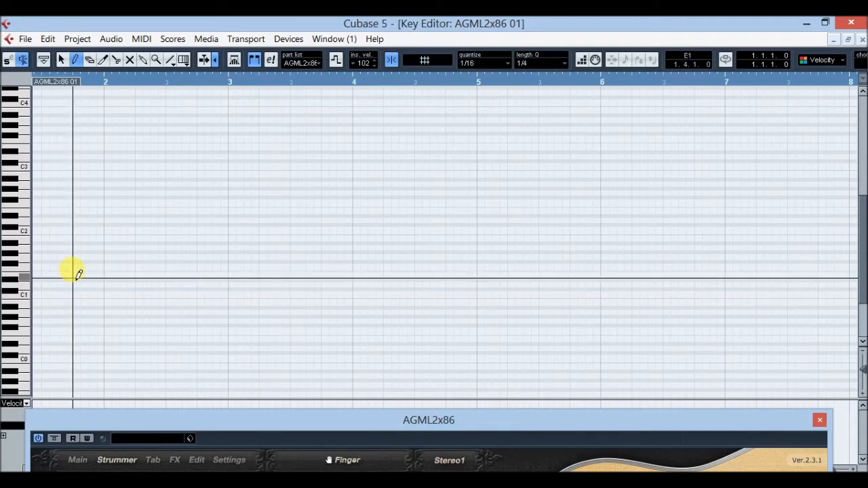
Extend the start of the AGML2x86 01 part back to bar 1 and reopen it in the Key Editor.
left_click(862, 41)
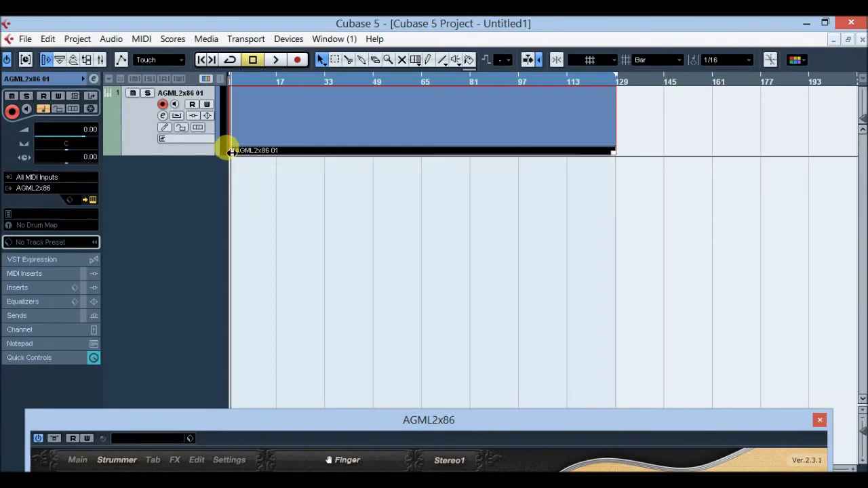
left_click_drag(232, 154, 216, 157)
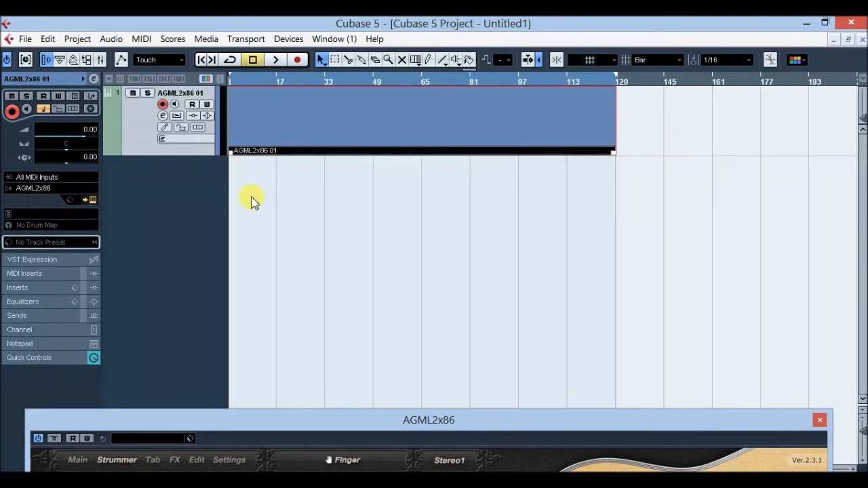
double_click(452, 130)
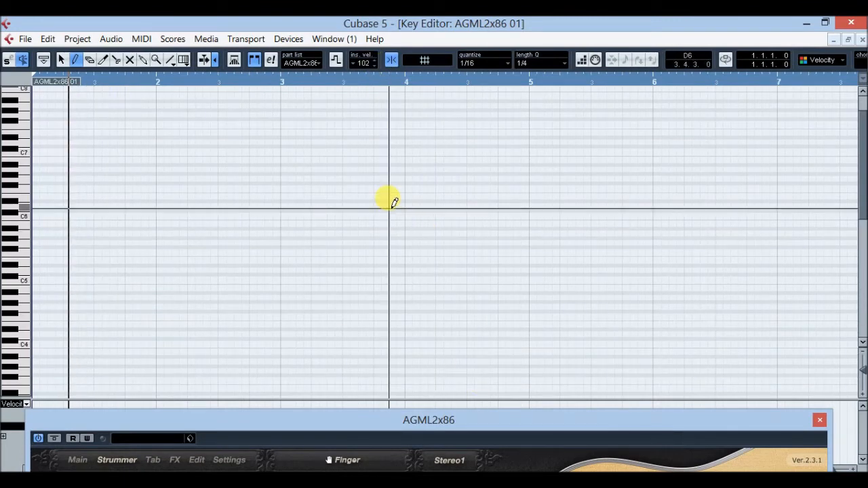
Bring up the Transport panel over the note grid, return the cursor to the project start and hide the panel.
key("F2")
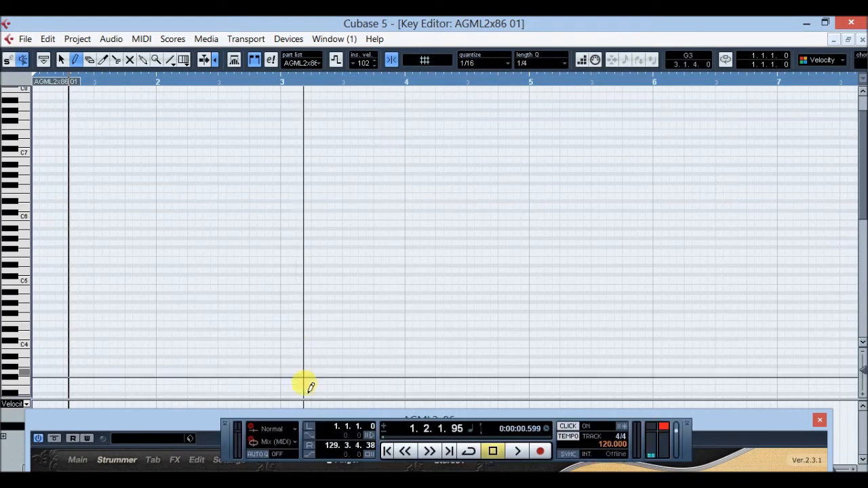
left_click_drag(378, 431, 395, 238)
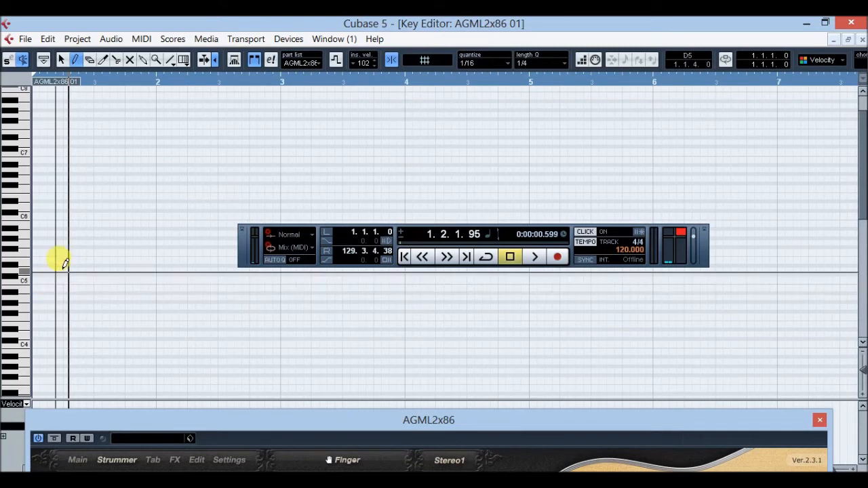
left_click(404, 258)
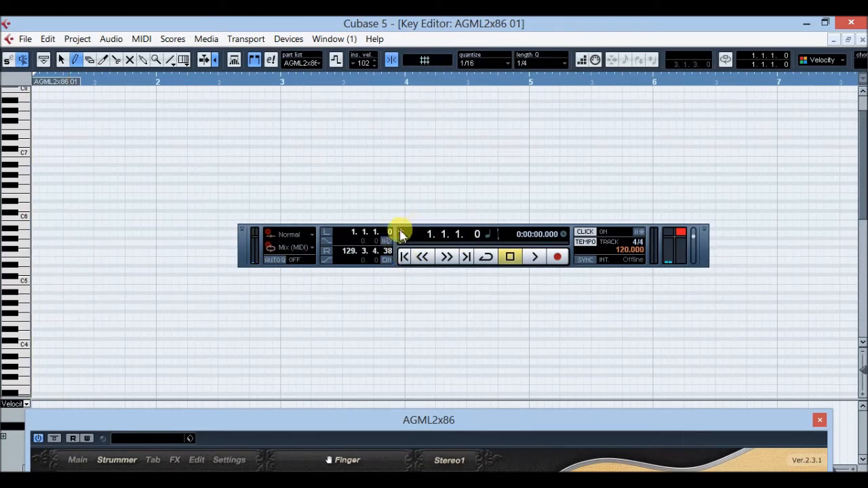
key("F2")
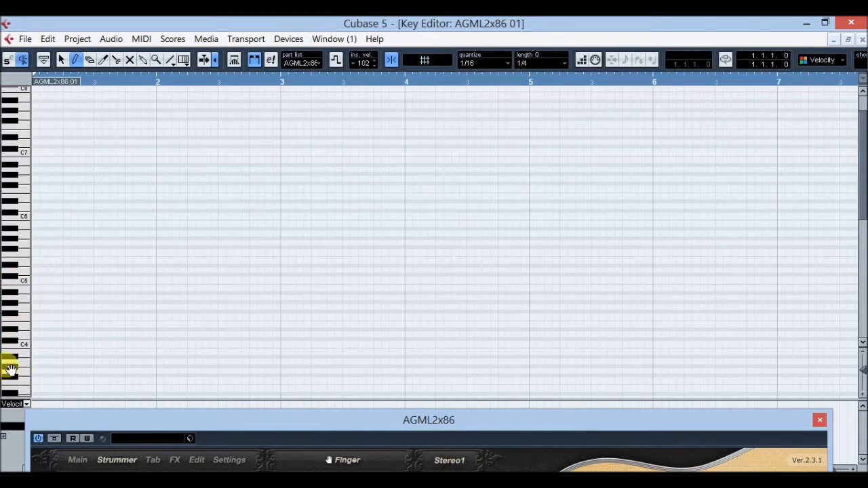
Draw a C1 note filling all of bar 1 with the Draw tool.
left_click_drag(11, 370, 9, 151)
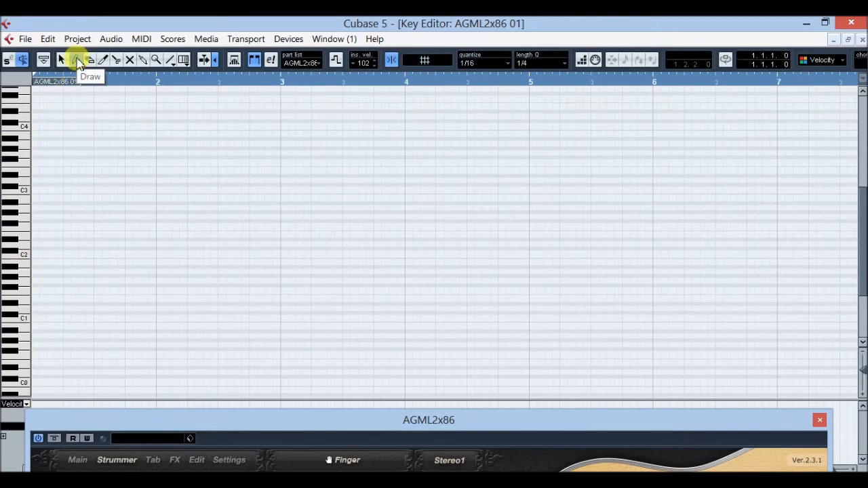
left_click(32, 317)
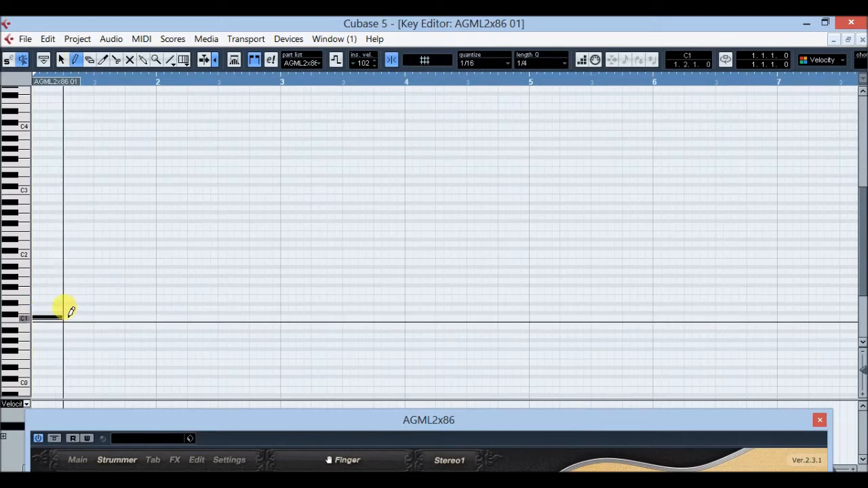
left_click_drag(65, 314, 126, 312)
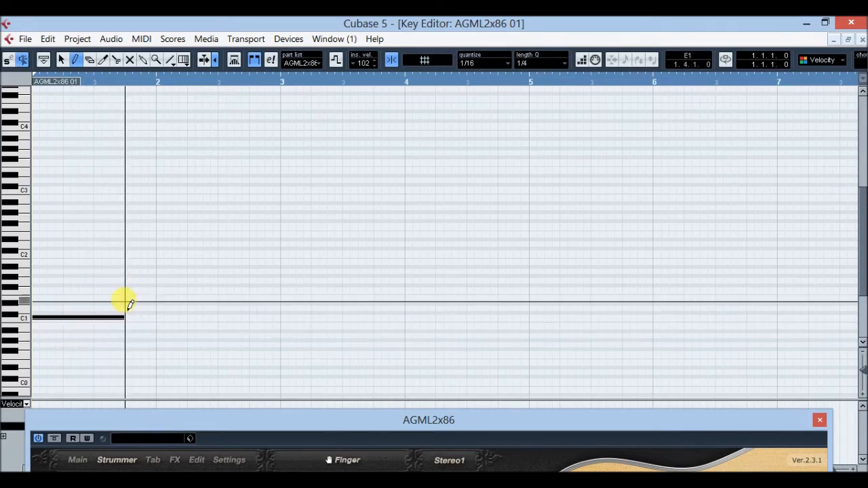
left_click_drag(127, 309, 149, 309)
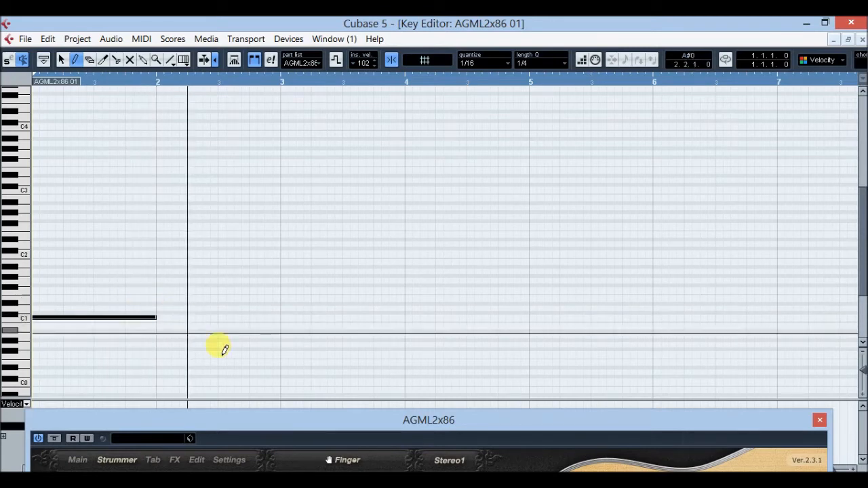
Select chord 2 in the guitar's Strummer and draw a C#1 note filling bar 2 of the part.
left_click_drag(319, 421, 320, 95)
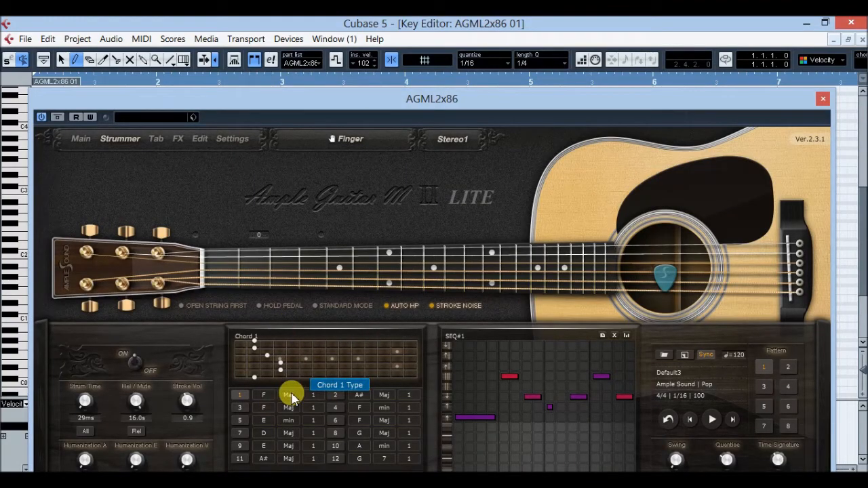
left_click(335, 396)
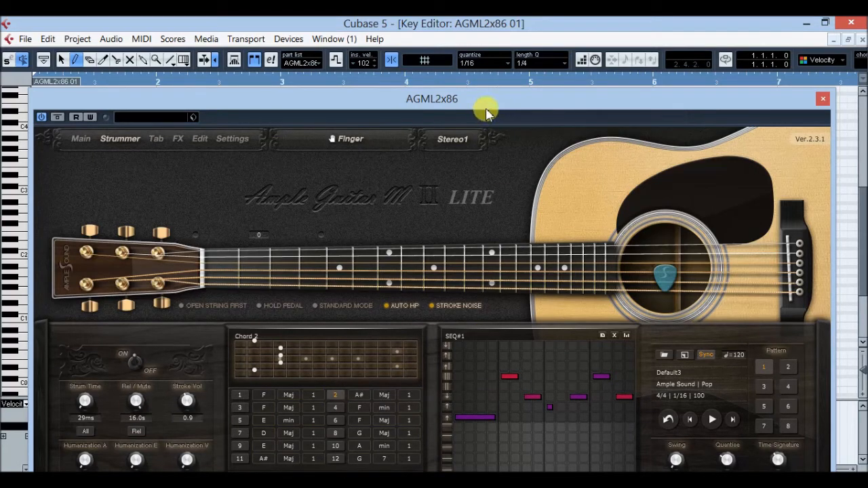
left_click_drag(472, 107, 459, 401)
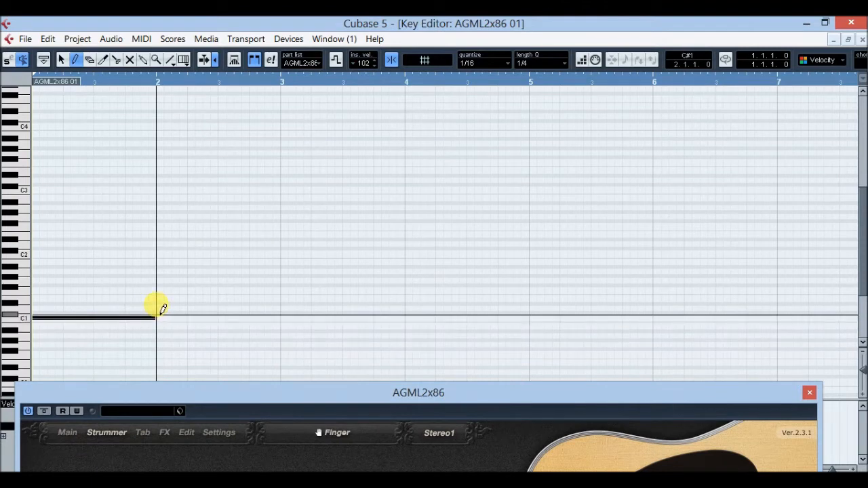
left_click_drag(163, 310, 277, 311)
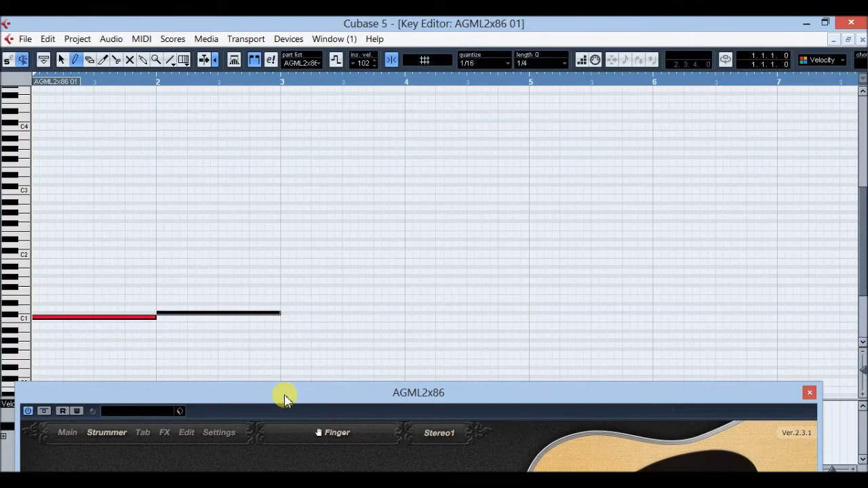
Draw a C1 note filling bar 3, directly after the C#1 note.
mouse_move(285, 399)
left_mouse_down()
mouse_move(270, 114)
mouse_move(280, 394)
left_mouse_up()
left_click_drag(279, 308, 281, 306)
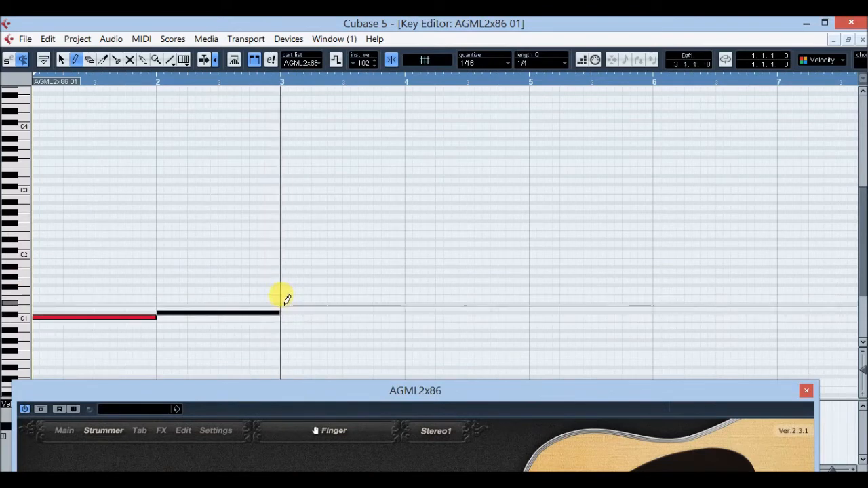
left_click_drag(284, 302, 344, 302)
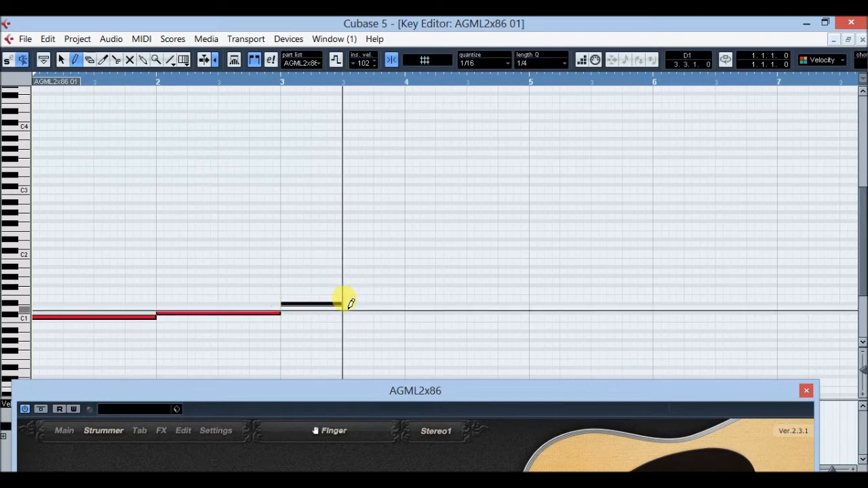
left_click_drag(287, 313, 406, 312)
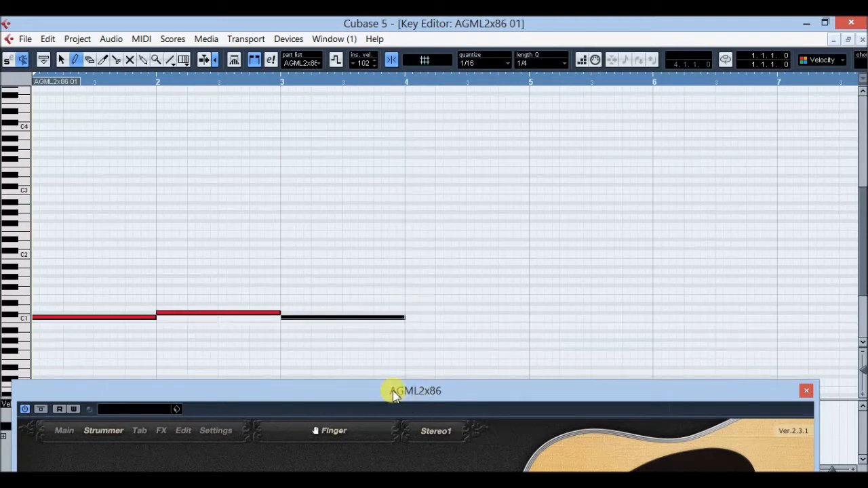
Show the Transport panel, play back the drawn chord notes from the start and turn off the metronome click.
key("F2")
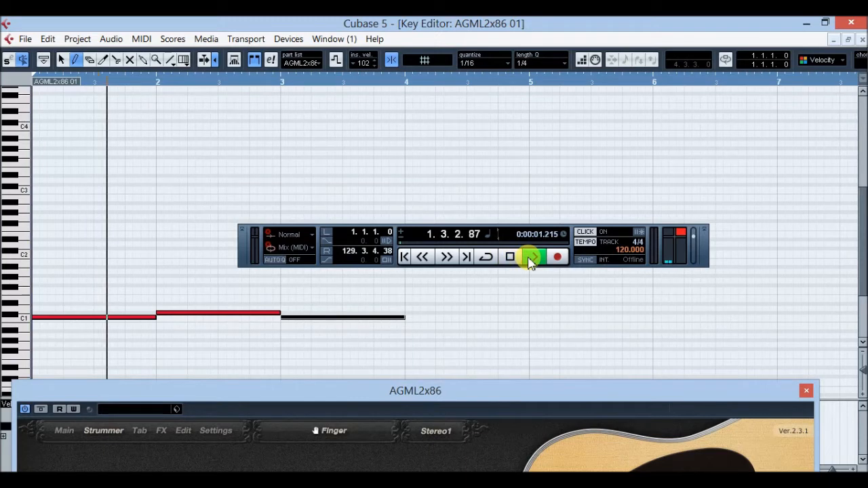
left_click(531, 258)
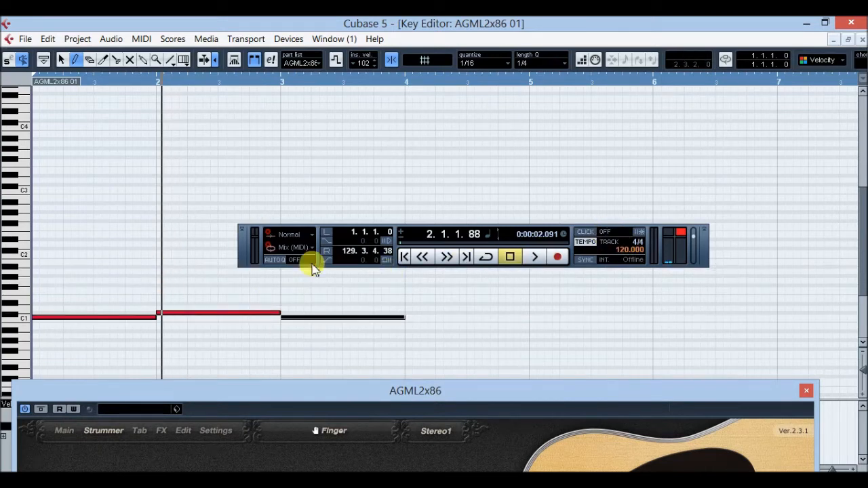
Play back the three drawn chord notes from the start of the part, and move the Transport panel slightly lower.
left_click(403, 257)
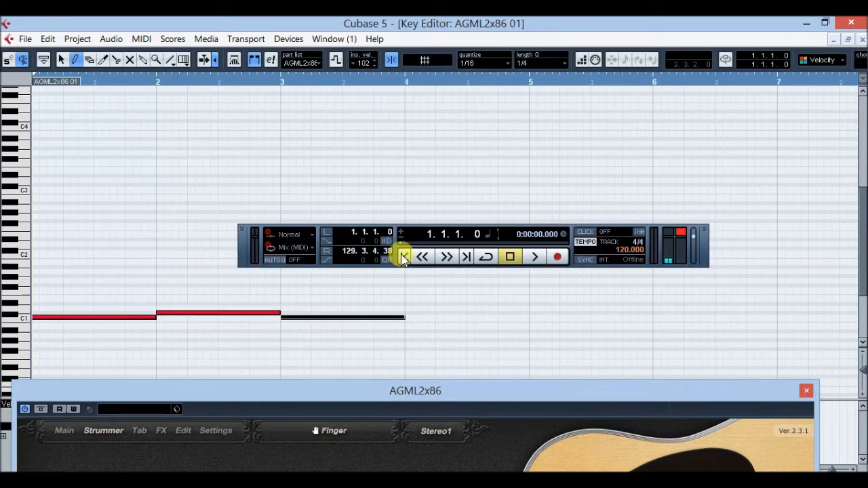
left_click(533, 258)
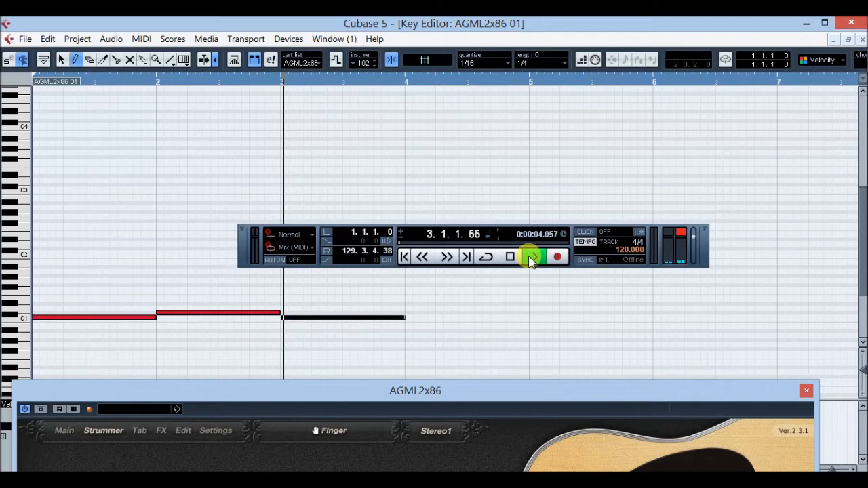
left_click(532, 257)
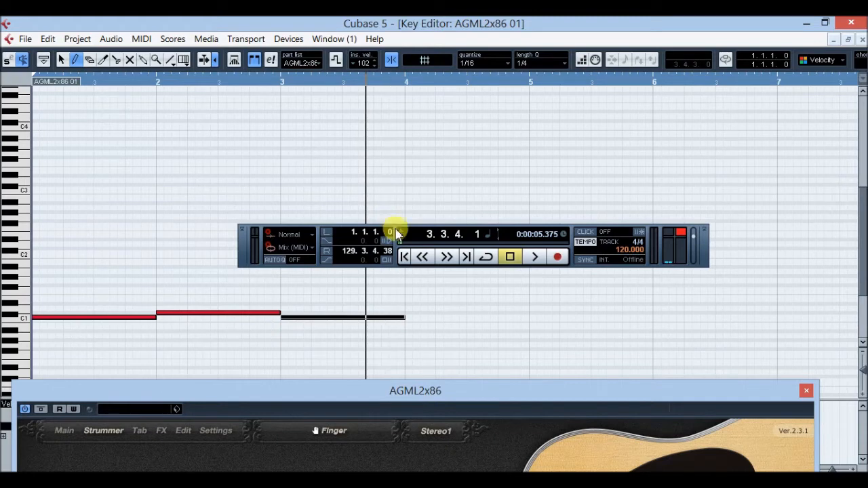
left_click_drag(394, 229, 382, 283)
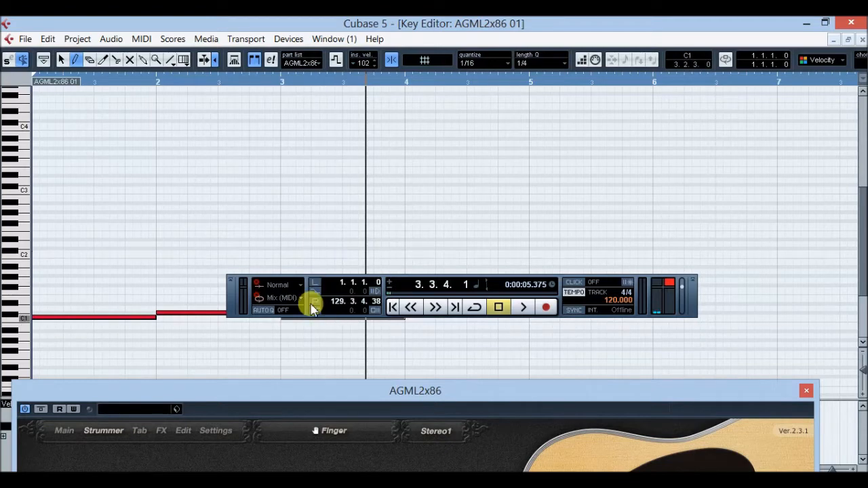
Hide the Transport panel and draw a C3 note spanning bars 1 to 3 above the chord notes.
key("F2")
left_click_drag(345, 391, 324, 121)
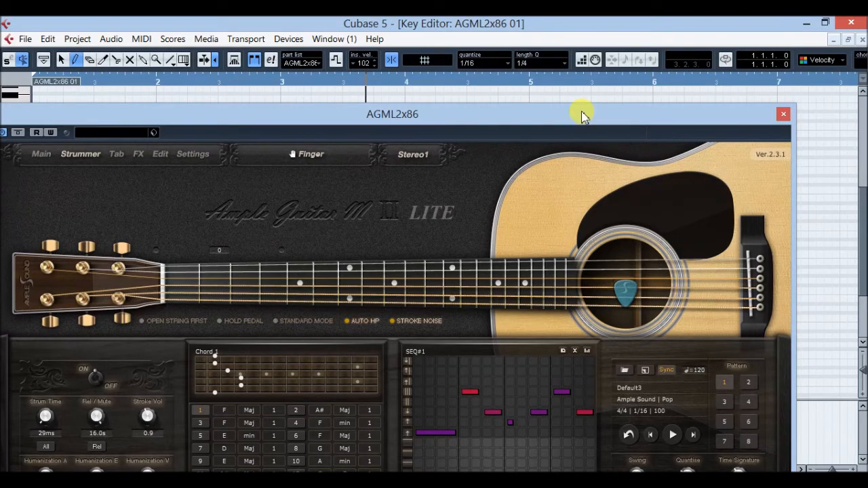
left_click_drag(581, 115, 628, 417)
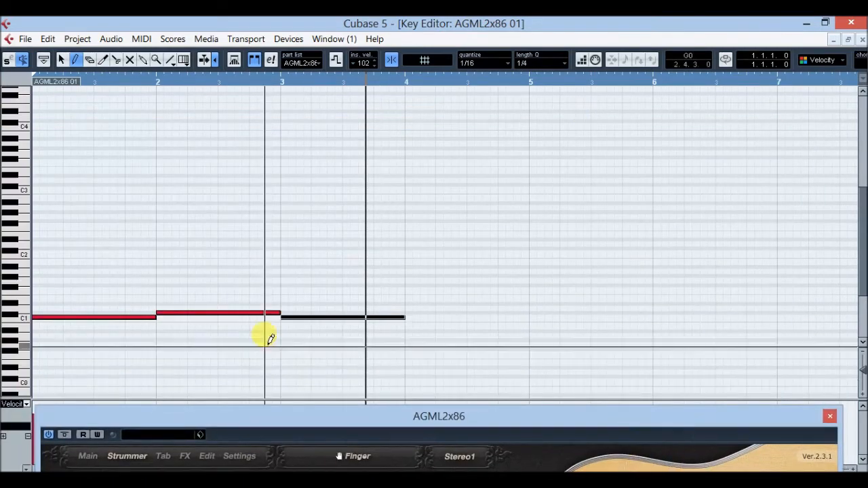
left_click(39, 188)
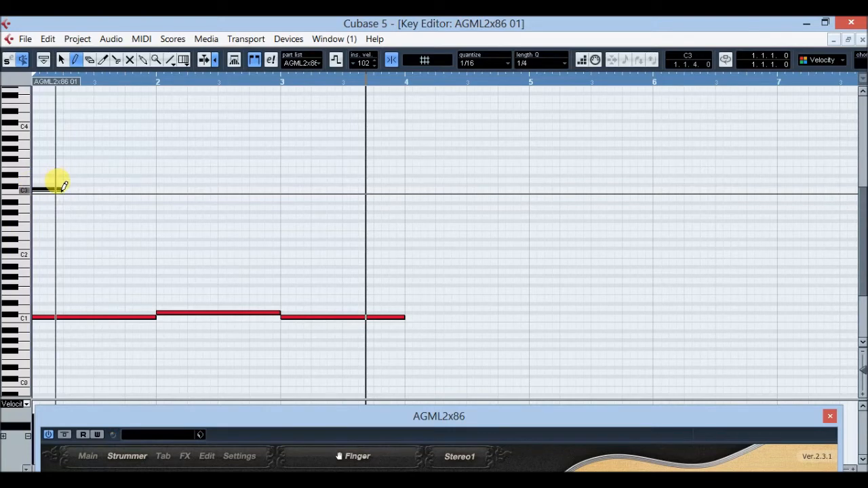
mouse_move(62, 185)
left_mouse_down()
mouse_move(64, 174)
mouse_move(256, 165)
mouse_move(415, 171)
left_mouse_up()
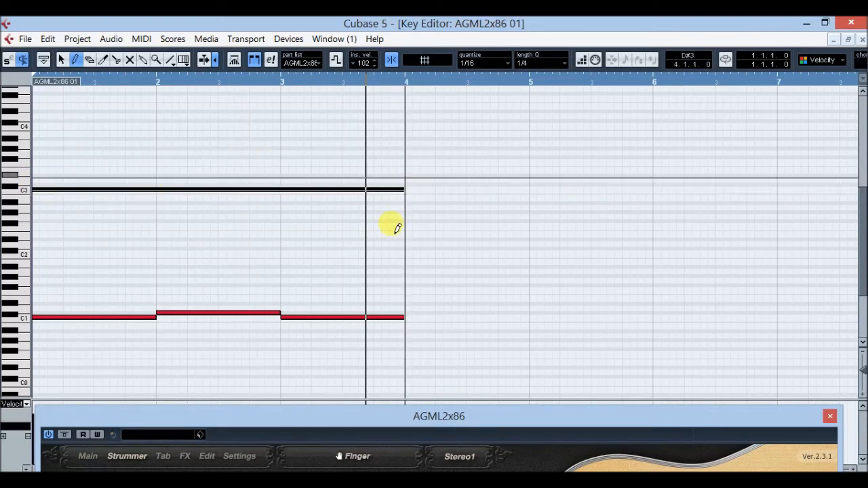
Play back the C3 note with the chord notes from the start, checking the guitar's Strummer pattern during playback.
left_click_drag(468, 415, 516, 362)
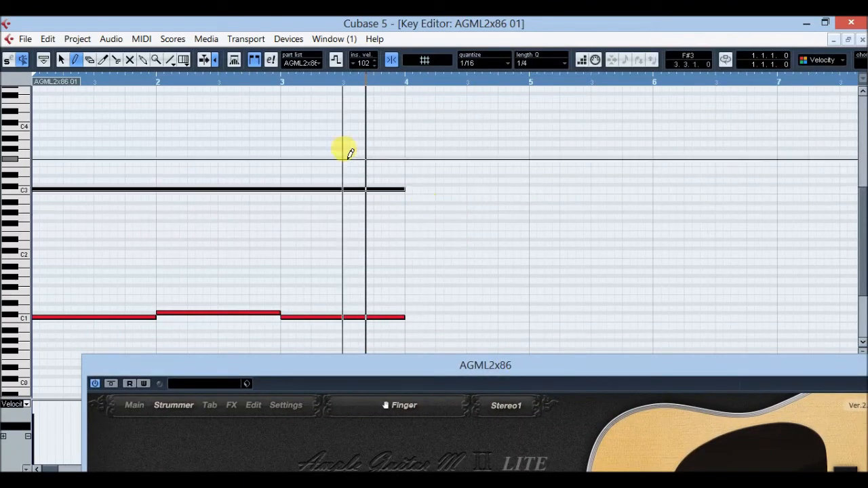
key("F2")
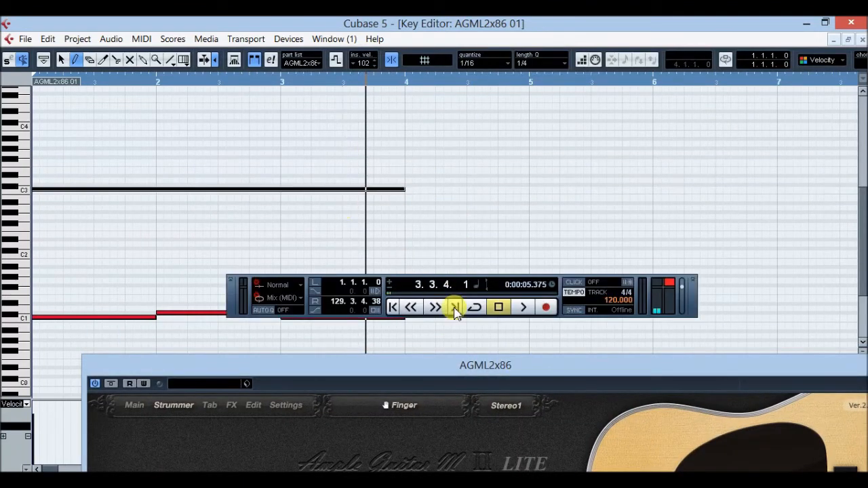
left_click(394, 309)
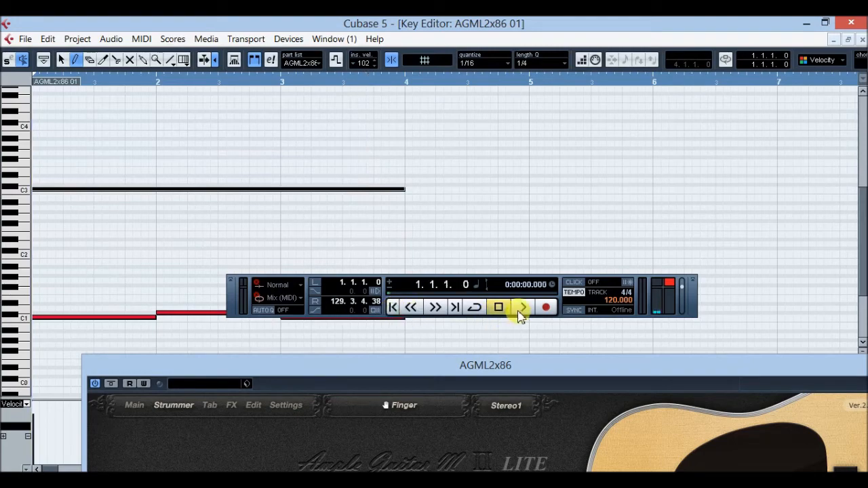
left_click(520, 308)
left_click_drag(475, 365, 421, 54)
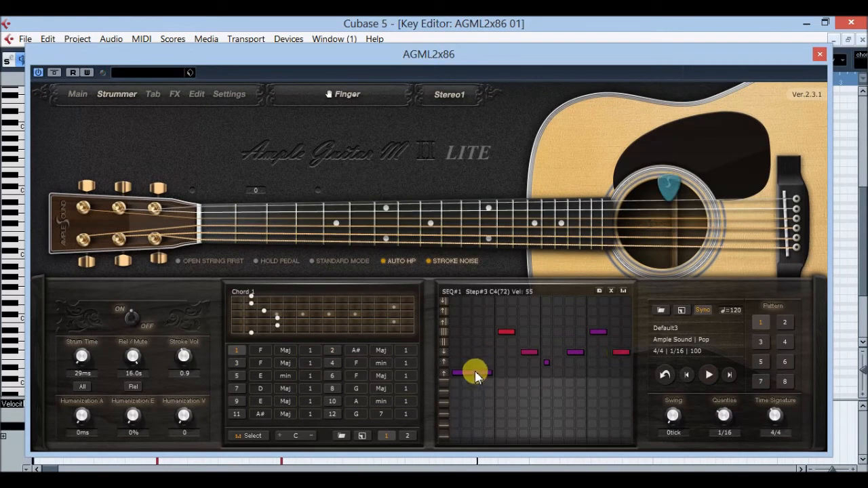
left_click_drag(473, 60, 486, 382)
key("space")
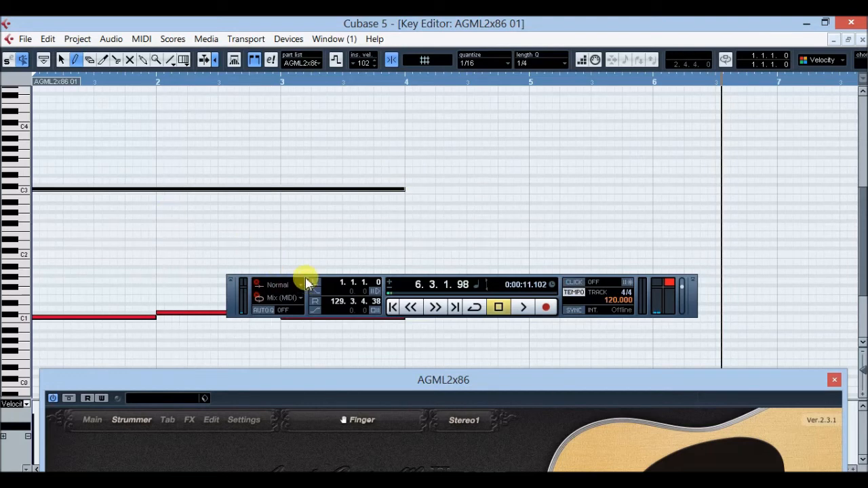
Select all notes in the part and duplicate them repeatedly to continue the progression through bar 12.
left_click_drag(305, 281, 300, 437)
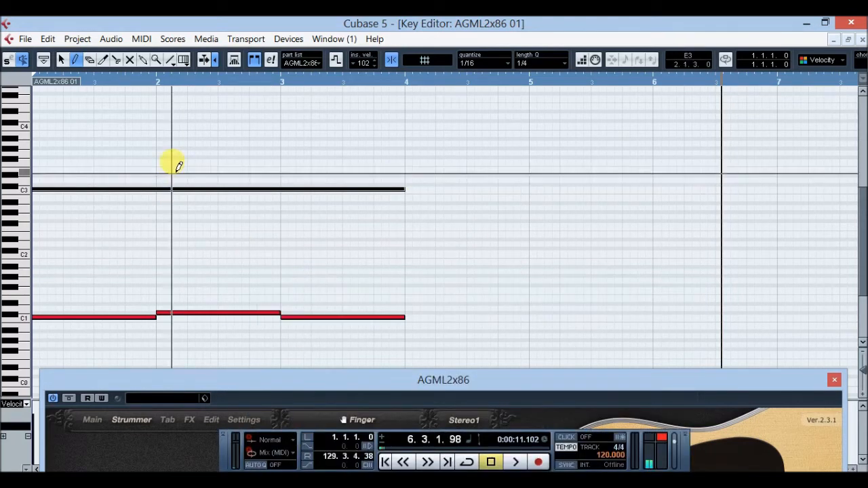
key("ctrl+a")
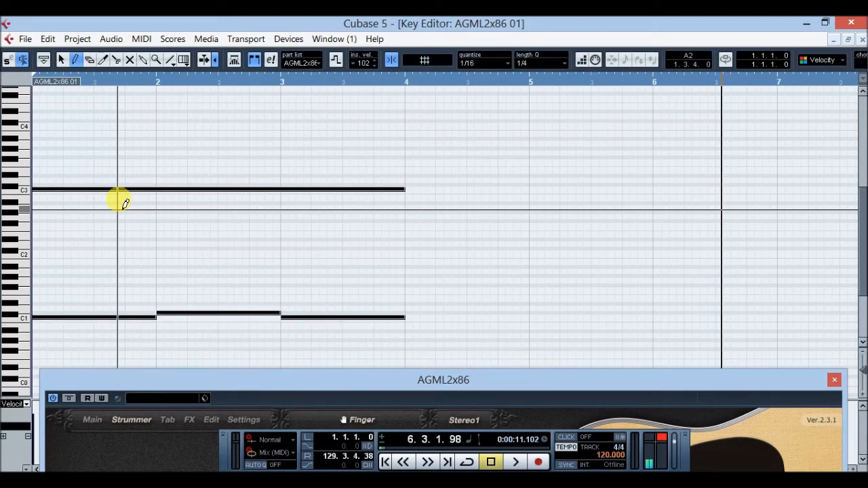
key("alt+d")
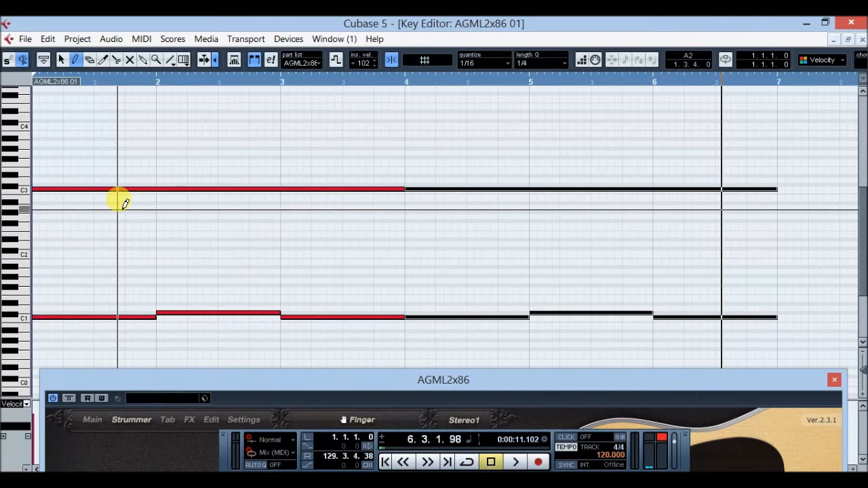
key("alt+d")
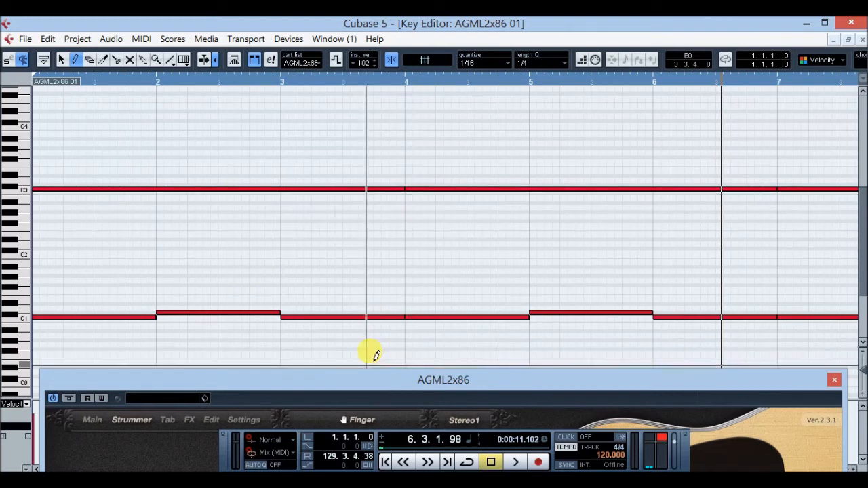
Bring the Transport panel back into clear view and play the duplicated progression from the start.
mouse_move(389, 384)
left_mouse_down()
mouse_move(382, 355)
mouse_move(383, 393)
left_mouse_up()
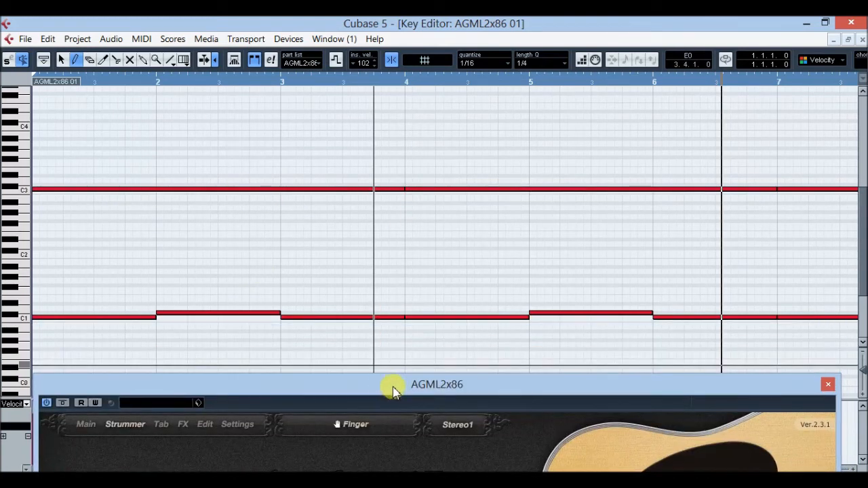
key("F2")
left_click_drag(378, 436, 382, 197)
left_click(390, 224)
left_click(518, 227)
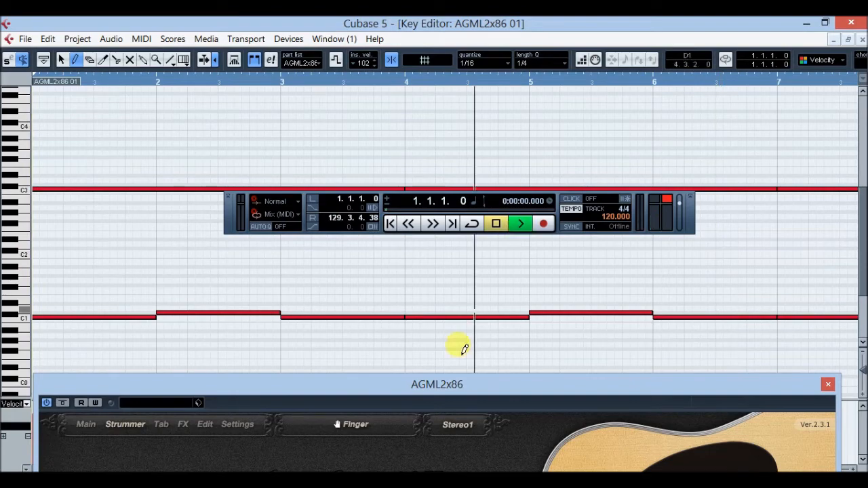
Watch the guitar's Strummer during playback, switching to chord 2, and stop and return to the start.
left_click_drag(604, 382, 449, 74)
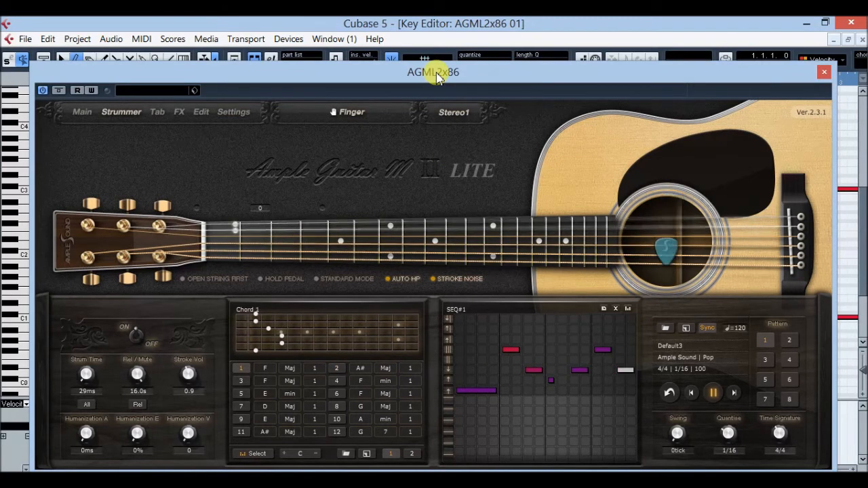
left_click(337, 370)
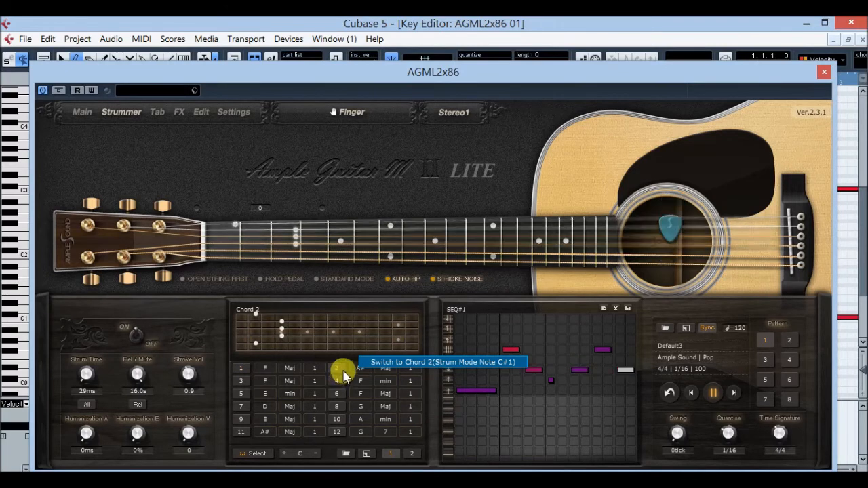
left_click(243, 384)
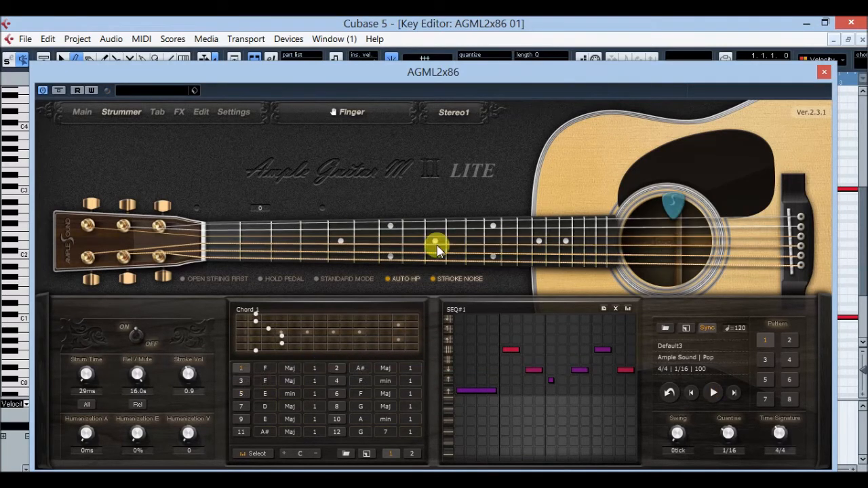
left_click_drag(459, 73, 454, 383)
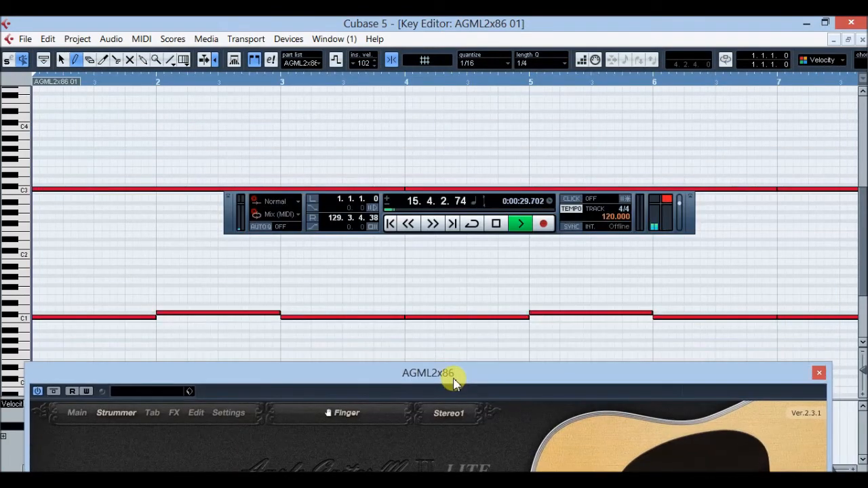
left_click(499, 232)
left_click(392, 224)
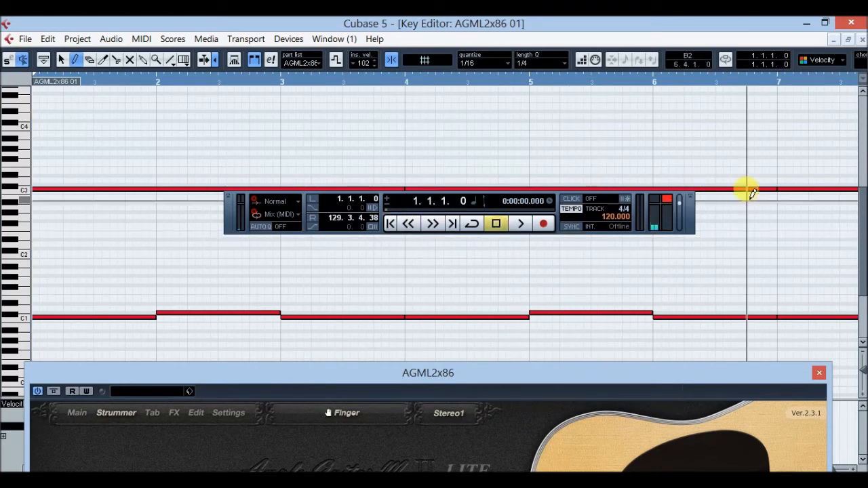
Close the Transport panel and the AGML2x86 guitar window to clear the Key Editor.
left_click(688, 195)
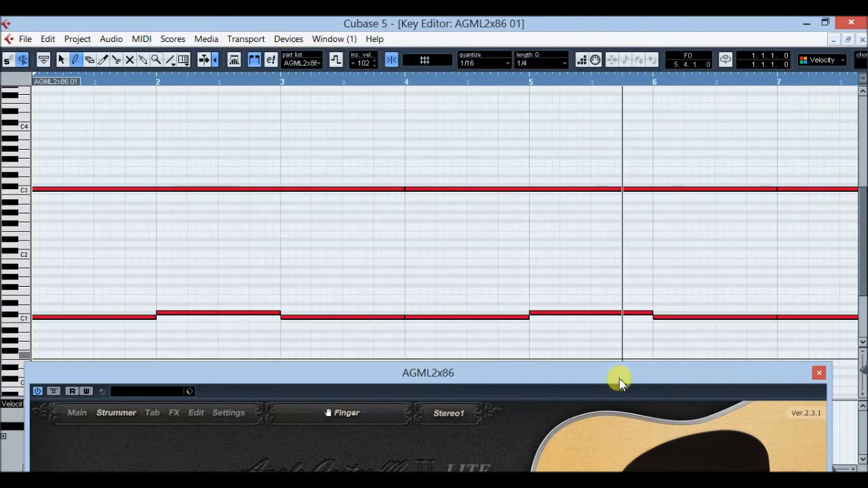
left_click_drag(621, 378, 591, 89)
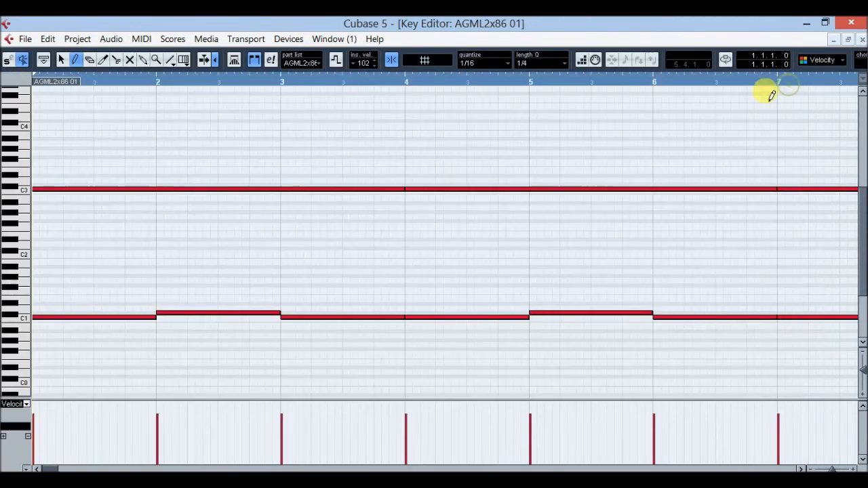
left_click(787, 84)
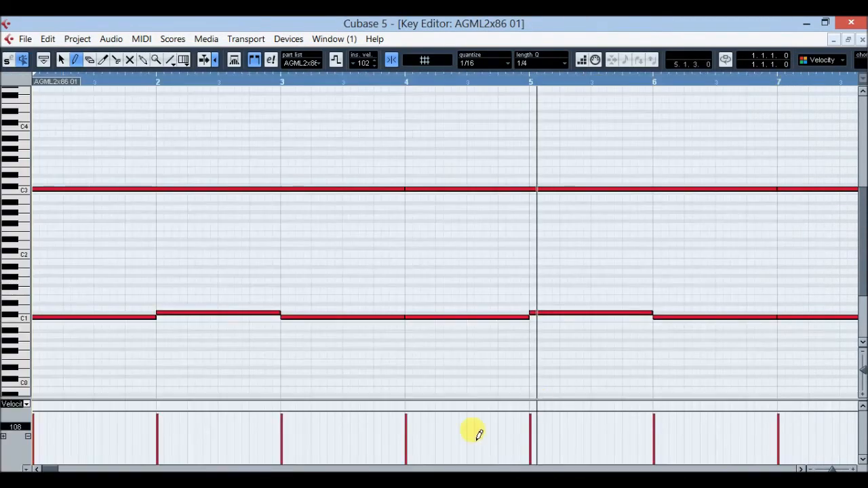
Duplicate the selected notes of bars 10 to 12 once more to fill bars 13 to 15.
left_click(801, 469)
left_click(803, 469)
left_click(802, 469)
left_click(803, 469)
left_click(803, 469)
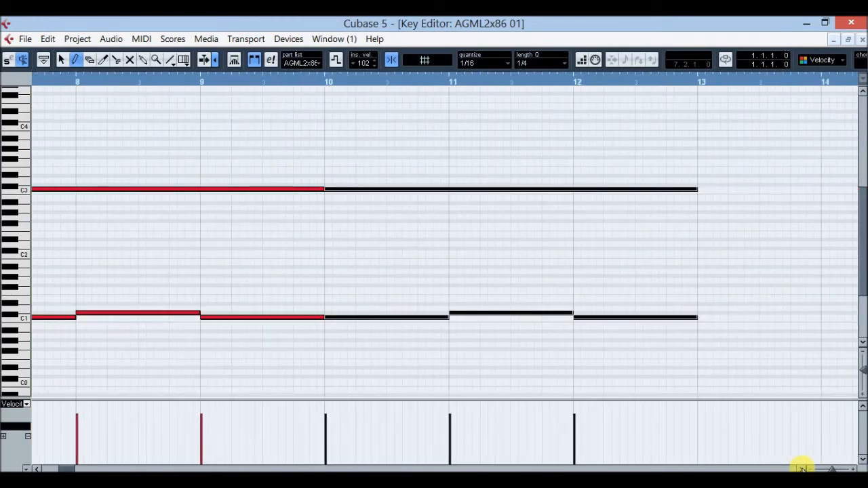
left_click(802, 468)
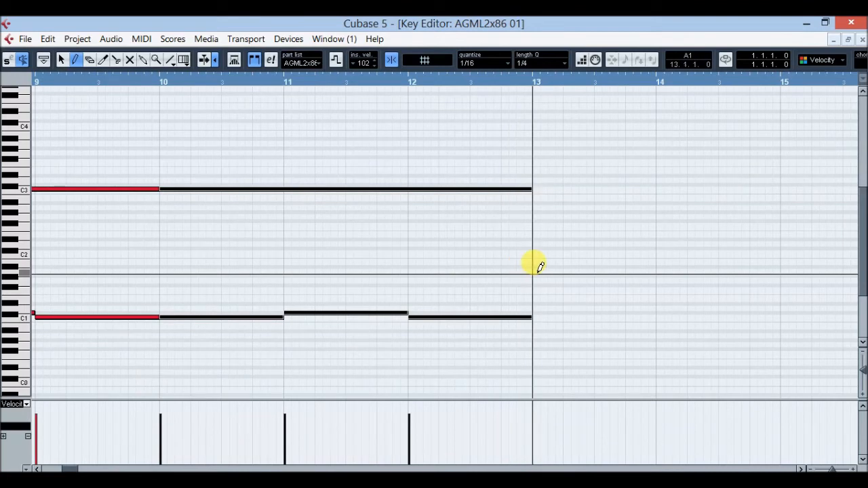
key("ctrl+d")
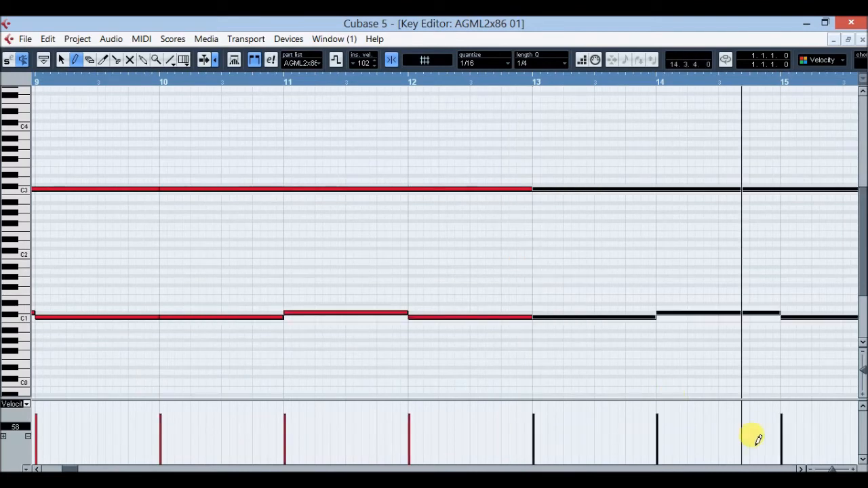
left_click(800, 468)
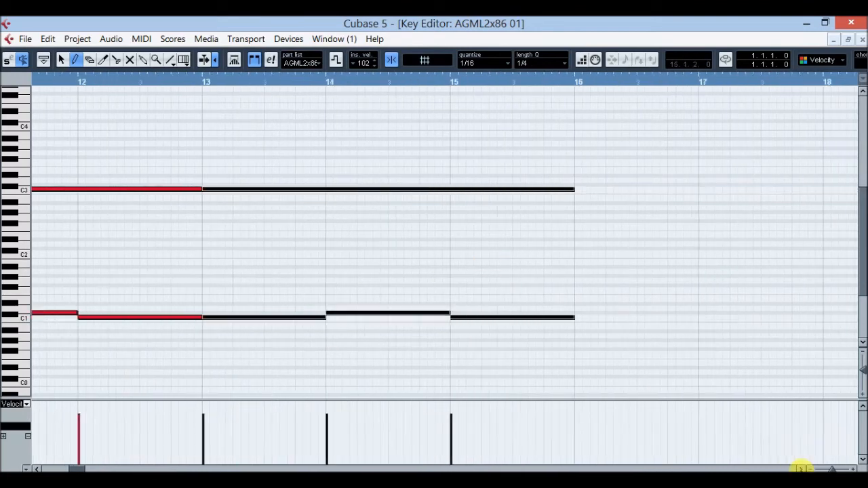
Close the Key Editor and adjust the Project window's zoom to fit the whole AGML2x86 01 part.
left_click(862, 40)
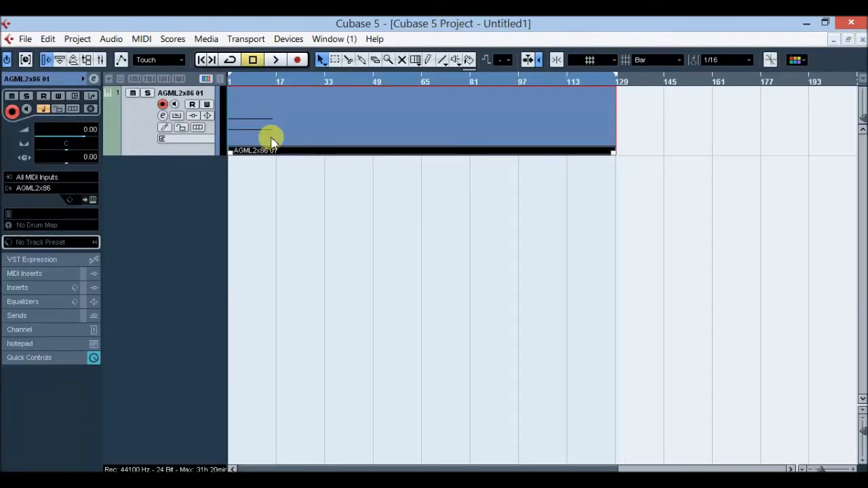
key("g")
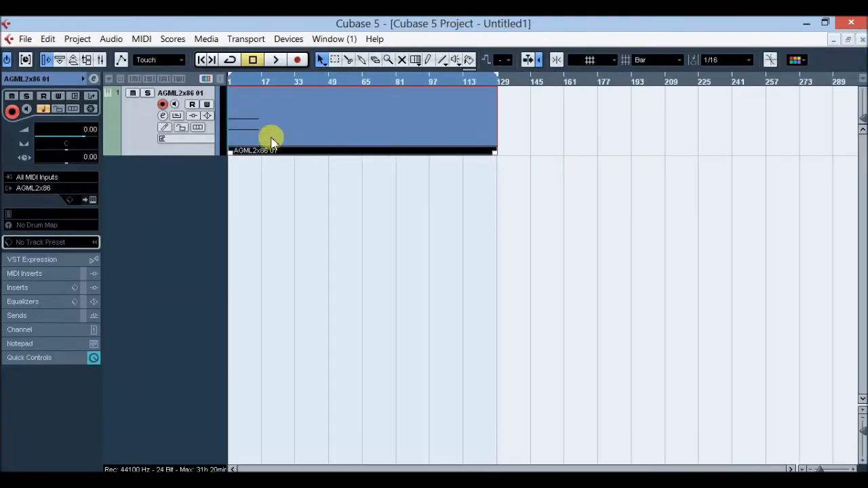
key("h")
key("h")
key("h")
key("h")
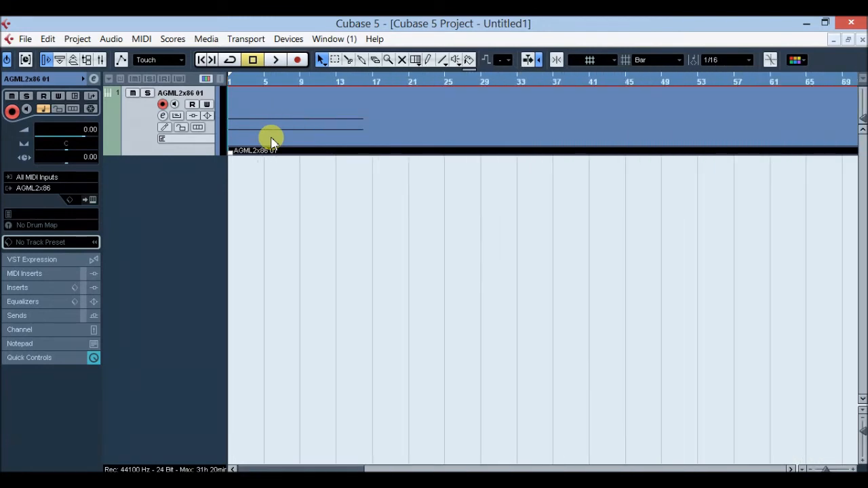
key("g")
key("g")
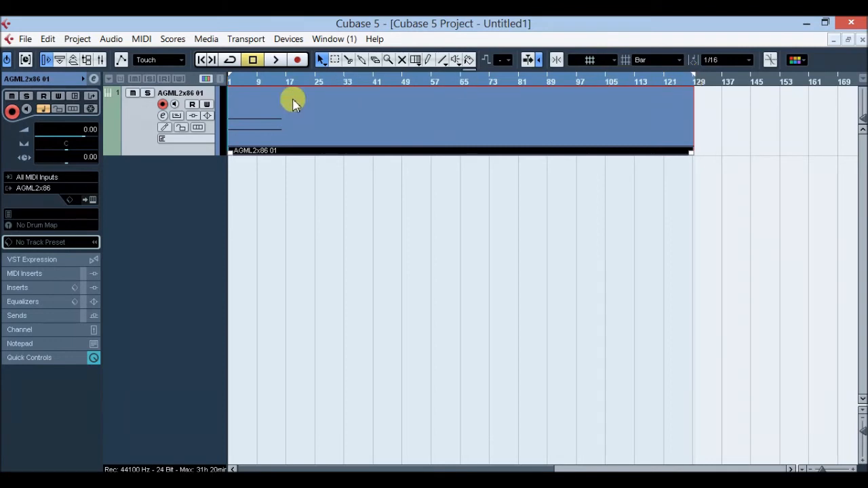
Duplicate all notes of the AGML2x86 01 part repeatedly until they fill the whole part, and close the Key Editor.
double_click(262, 112)
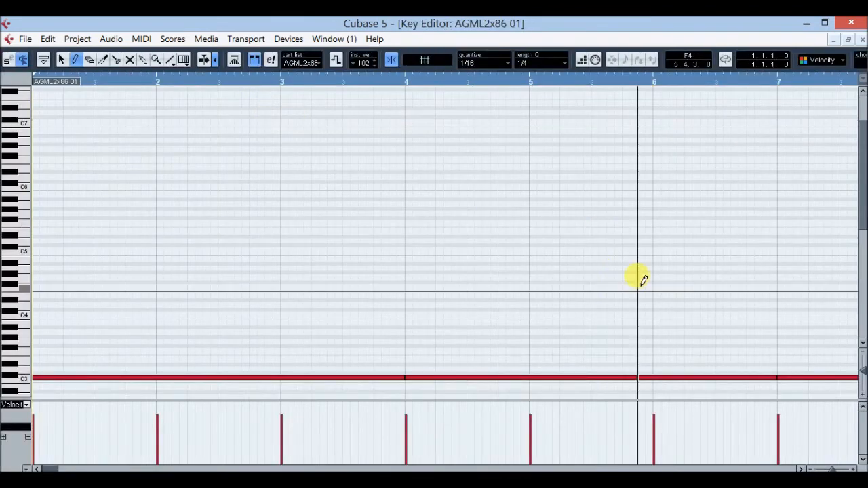
left_click_drag(798, 467, 802, 468)
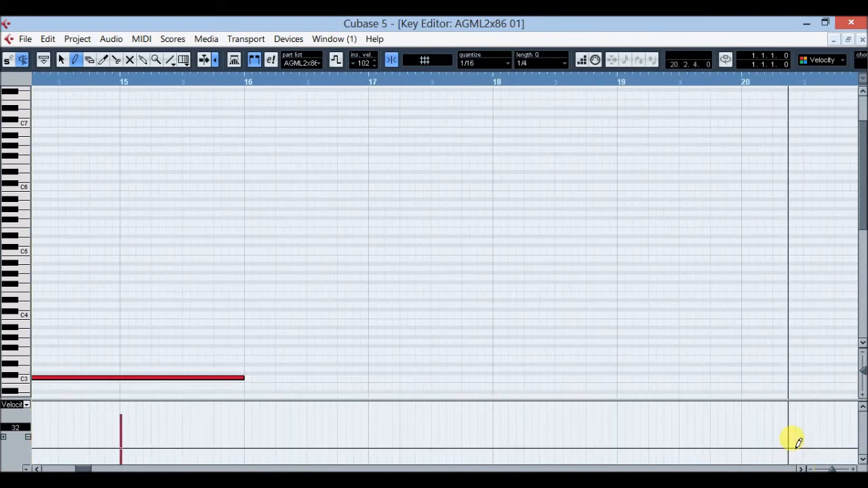
left_click_drag(861, 192, 864, 271)
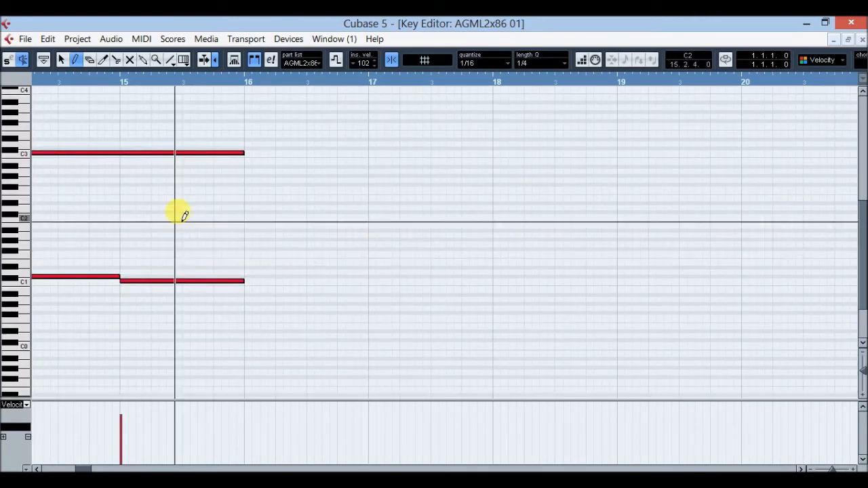
key("ctrl+a")
key("ctrl+d")
key("ctrl+d")
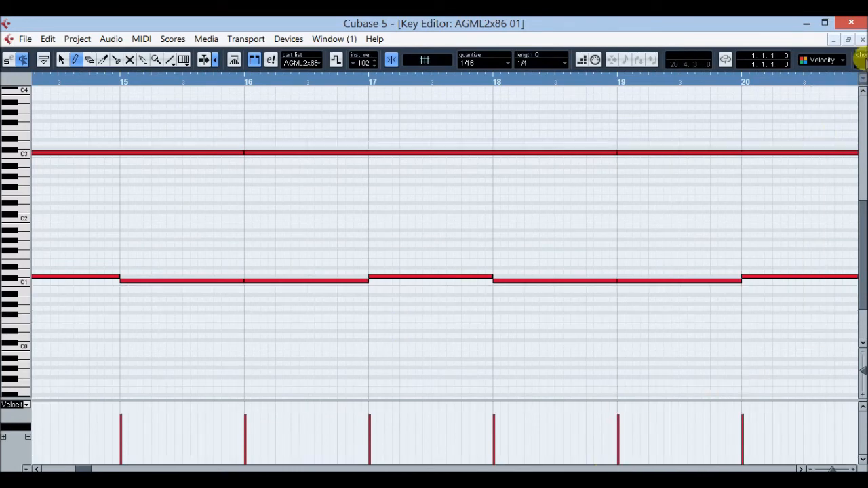
left_click(862, 39)
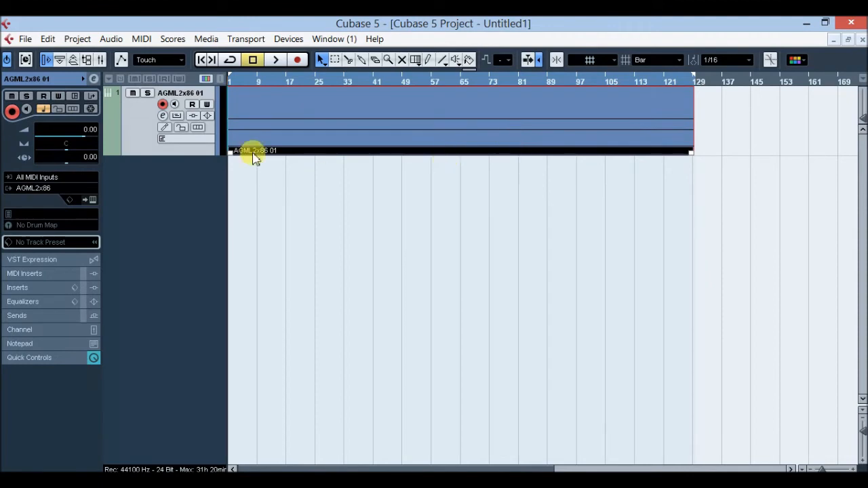
Play the beginning of the filled guitar part briefly, stop playback and return to the project start.
left_click(278, 61)
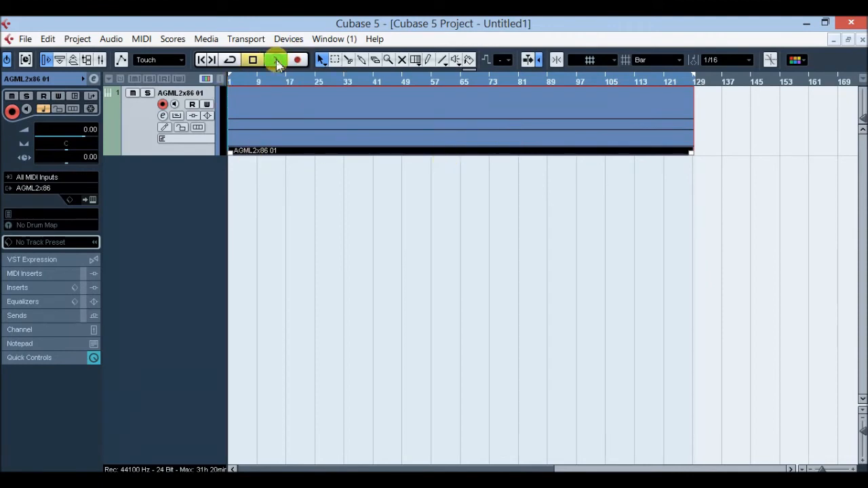
key("space")
left_click(204, 61)
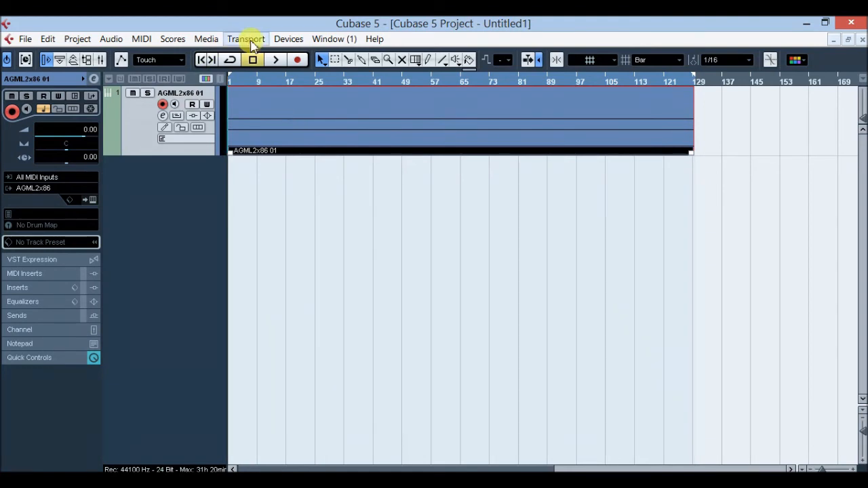
Start playback with the Transport panel shown, switch the tempo mode to Fixed and set the tempo to 80.
left_click(276, 61)
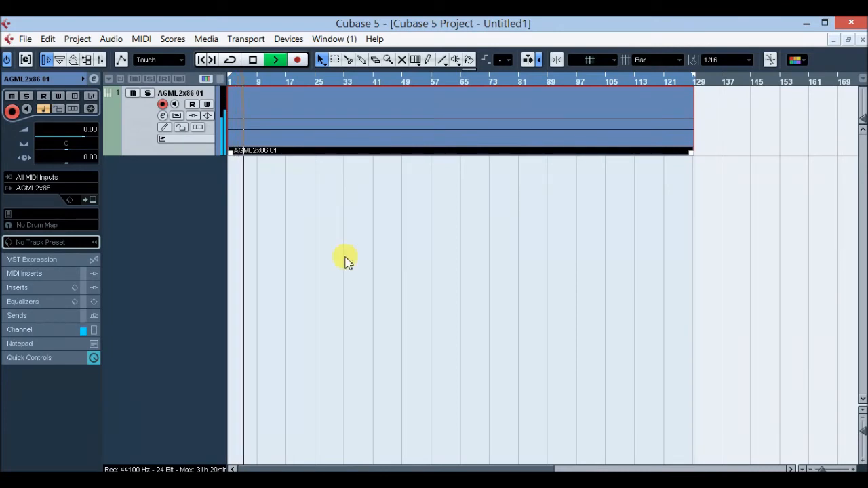
key("F2")
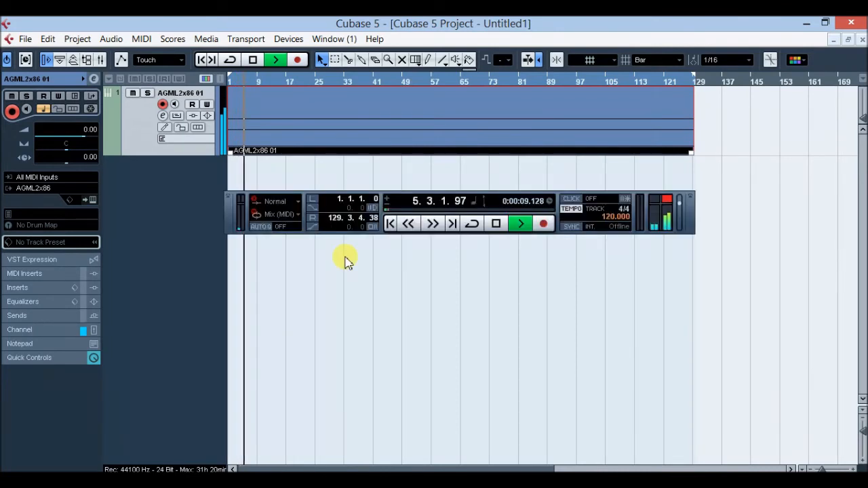
left_click(600, 211)
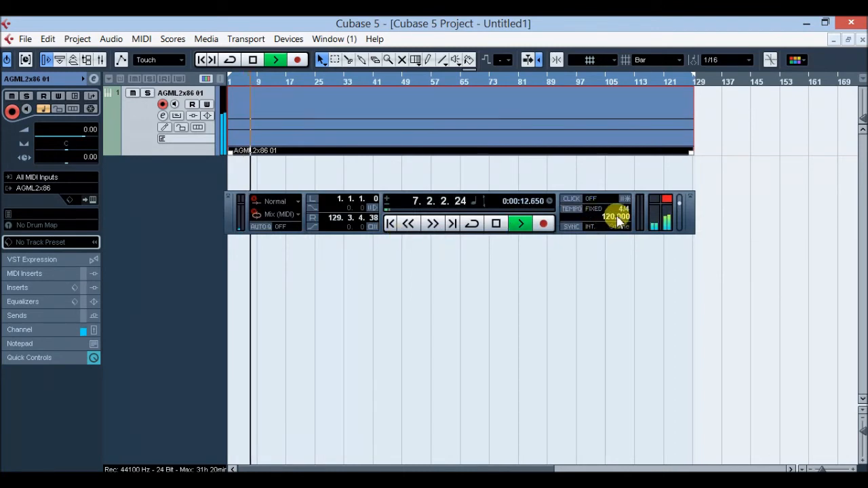
double_click(615, 217)
type("80")
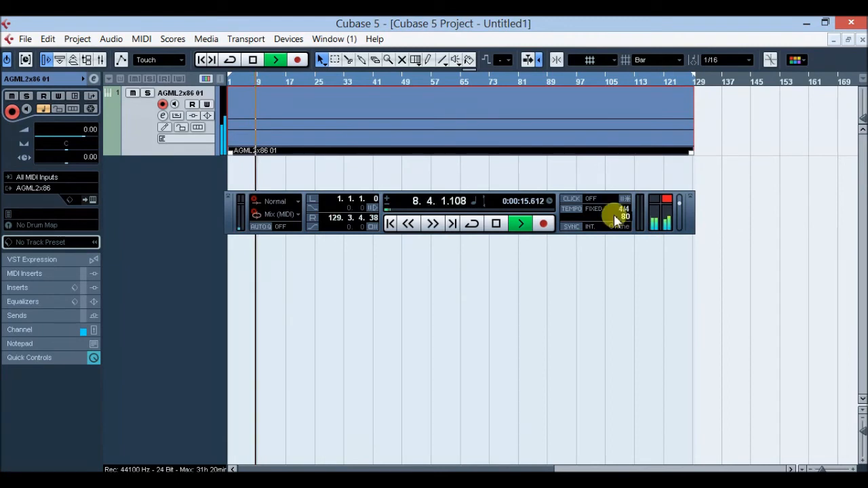
key("Return")
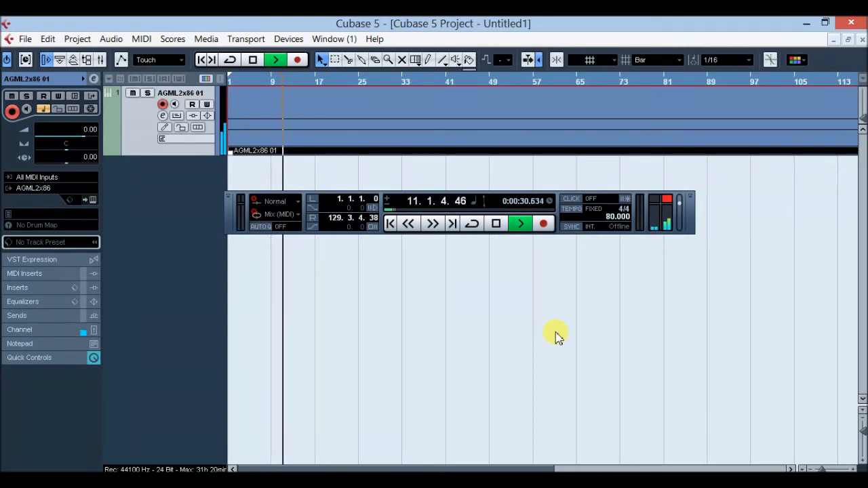
Stop playback, hide the Transport panel and return to the start with the whole part in view.
key("space")
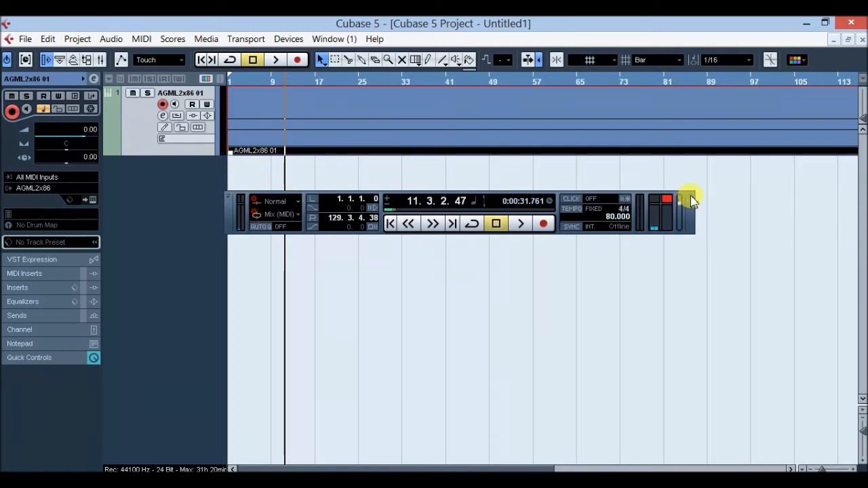
key("F2")
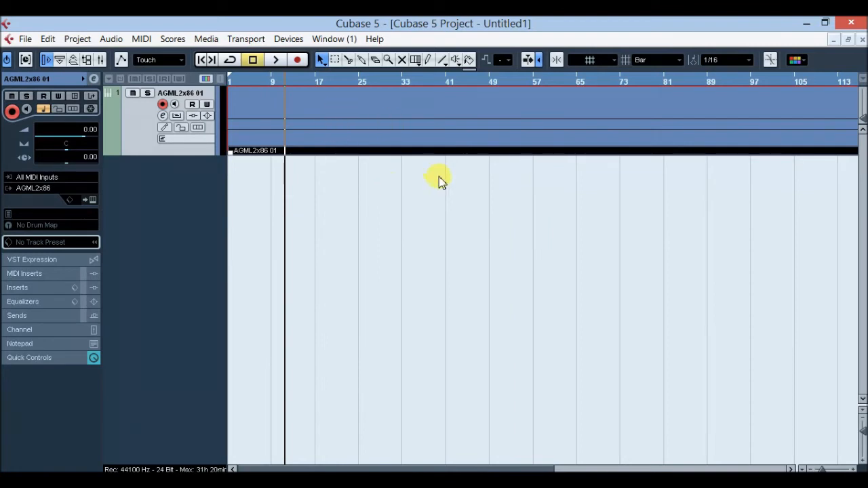
key("g")
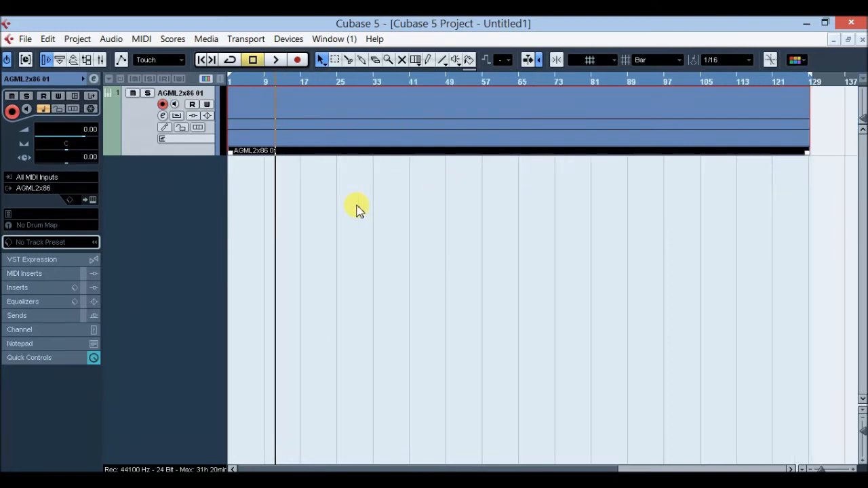
left_click(202, 60)
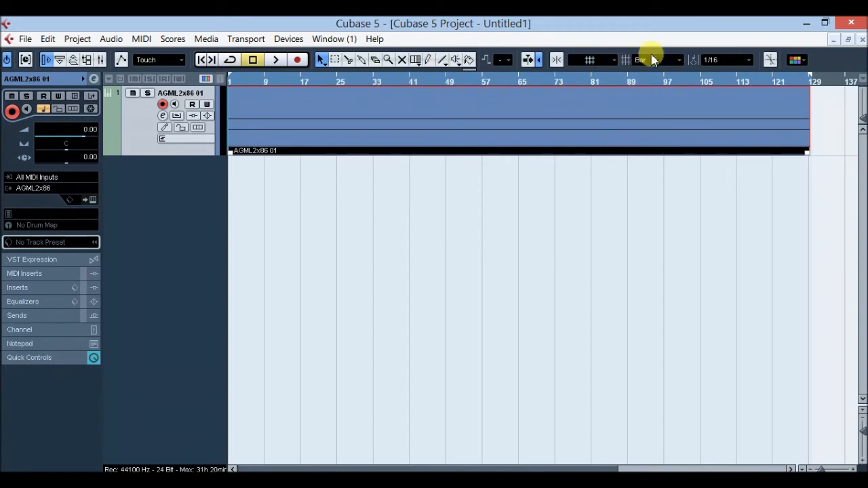
Export the Stereo Out mixdown to the Desktop as Windows Media Audio file mymusic, importing it as an audio track with a working-directory copy.
left_click(26, 39)
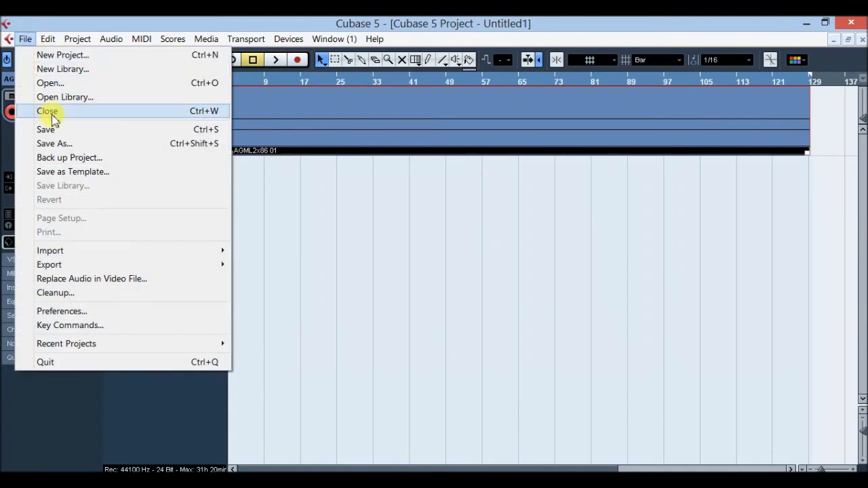
mouse_move(101, 264)
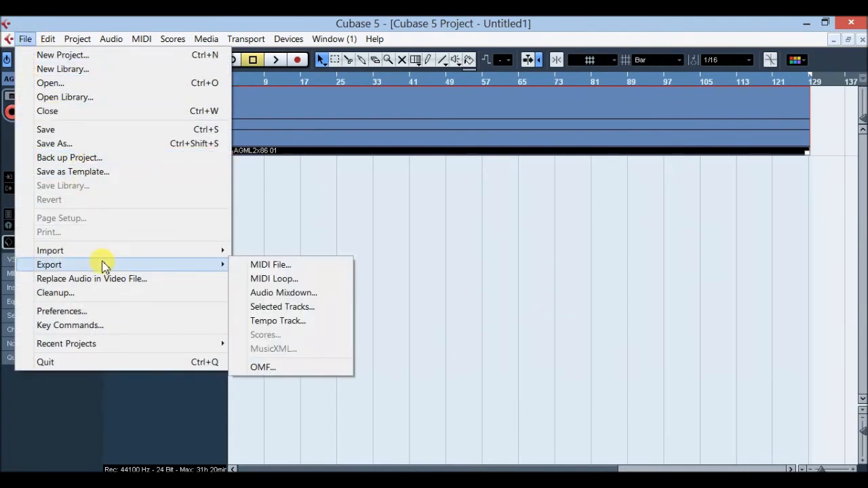
left_click(287, 293)
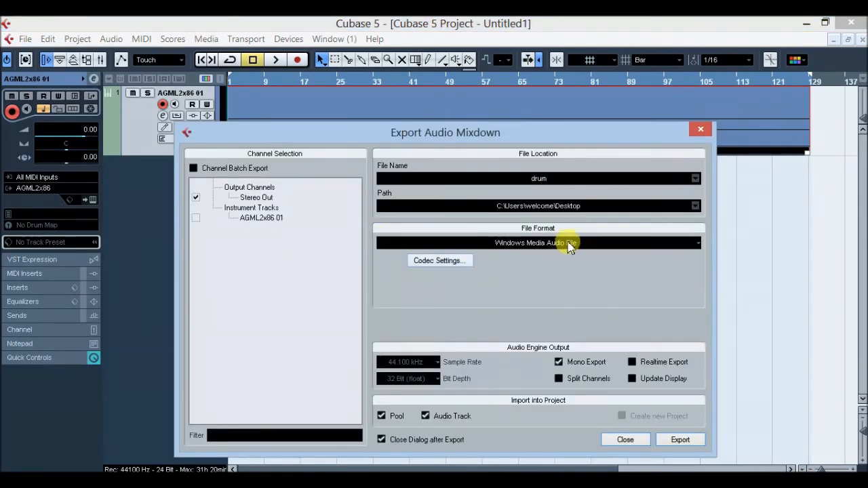
left_click(569, 245)
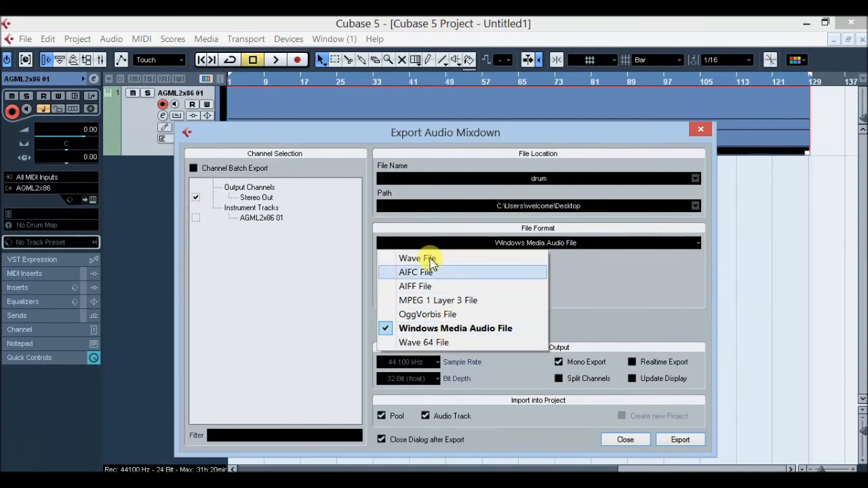
left_click(465, 331)
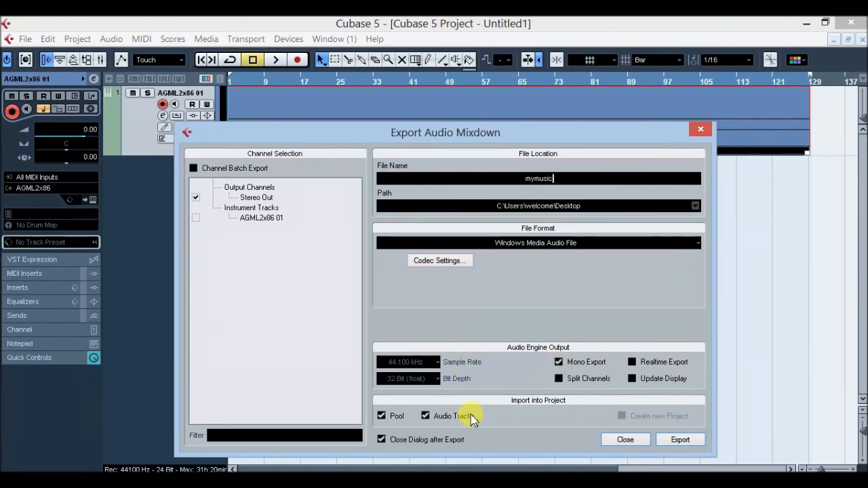
left_click(681, 441)
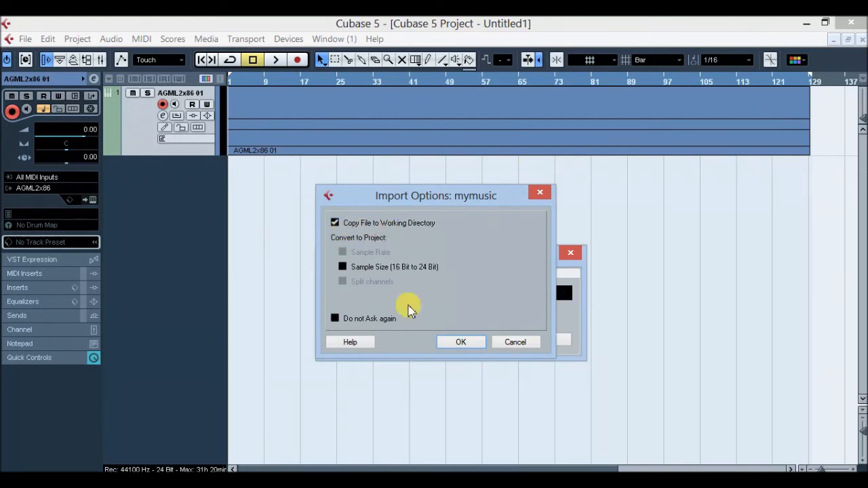
left_click(462, 343)
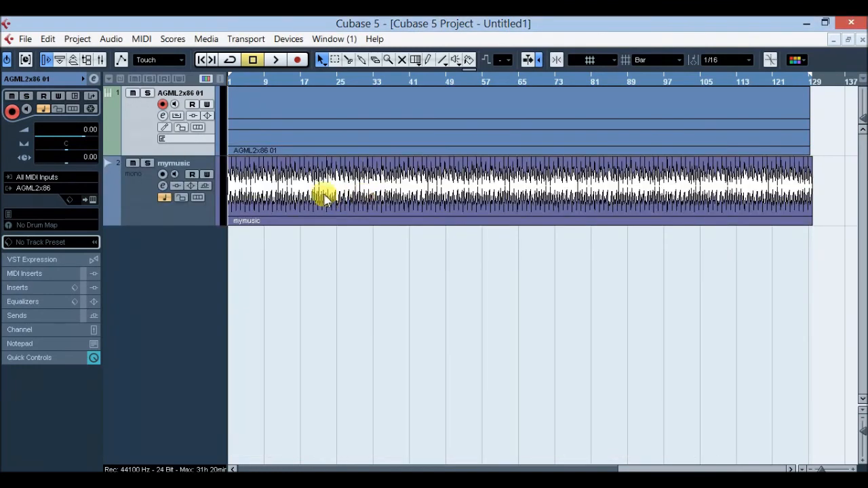
Mute the AGML2x86 01 track and play the imported mymusic track twice from the start.
left_click(133, 94)
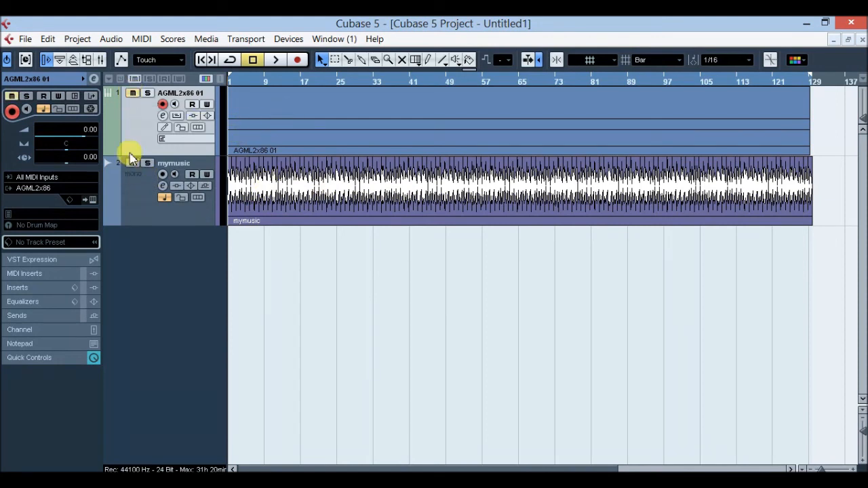
left_click(276, 60)
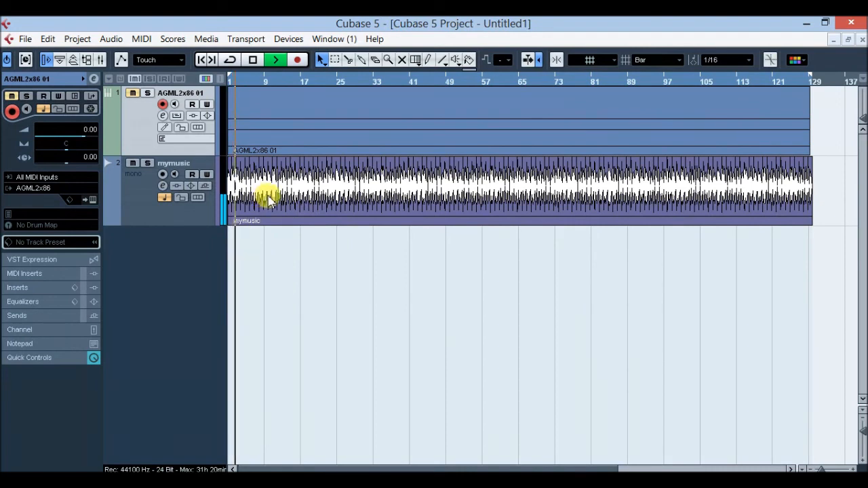
key("space")
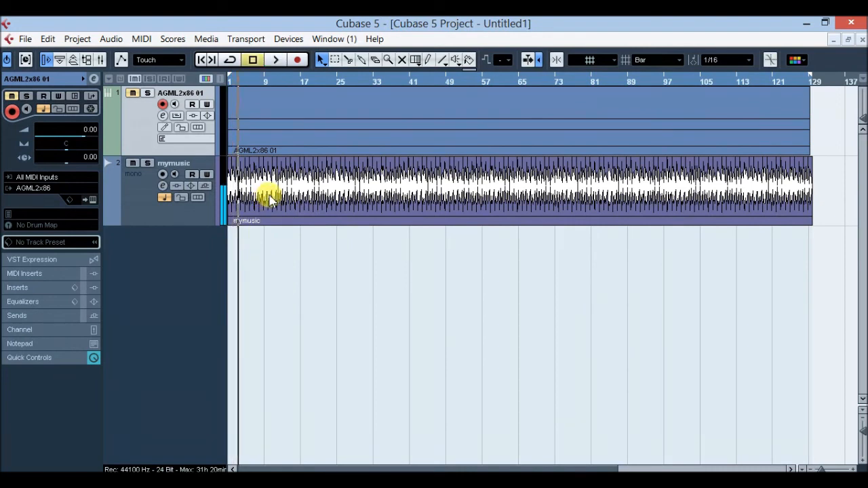
left_click(203, 60)
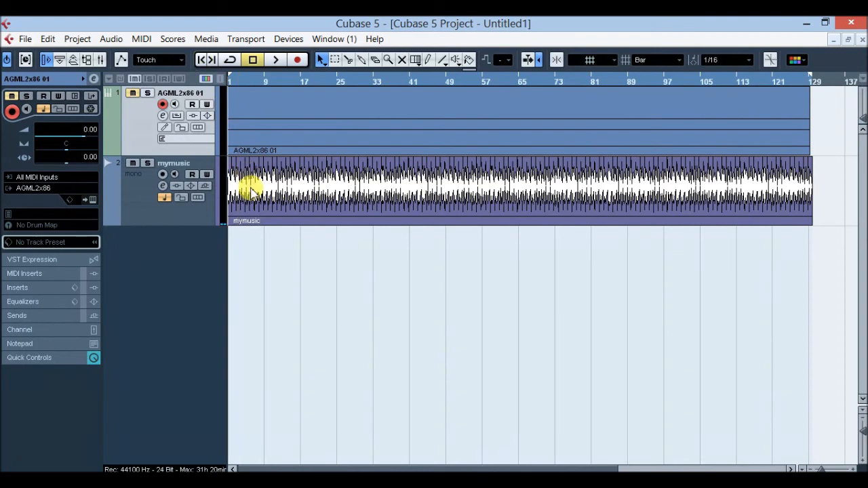
left_click(275, 60)
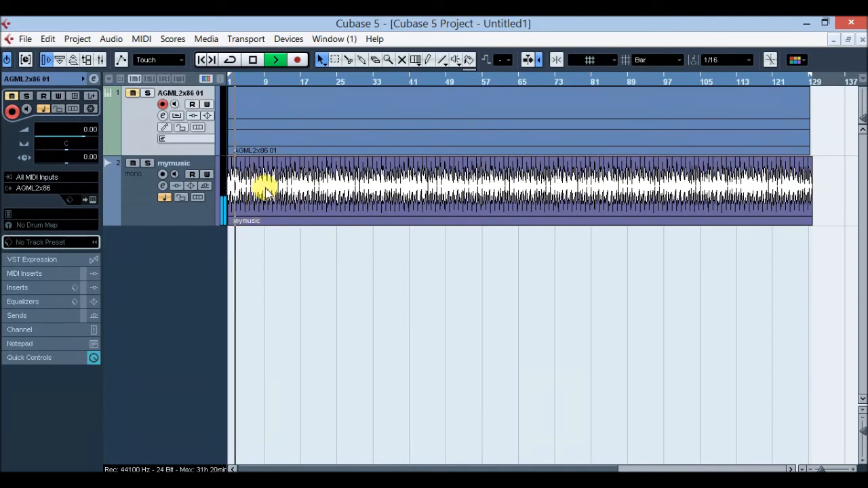
key("space")
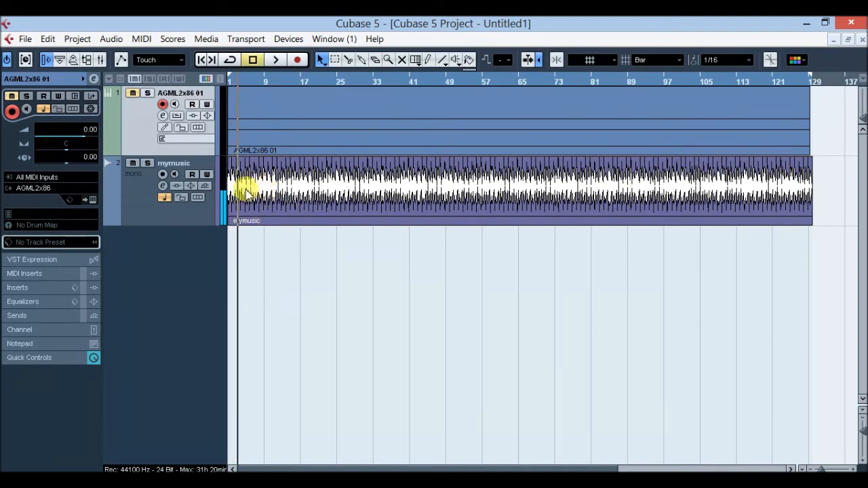
Close Cubase, saving the project as asamangas1 in the Untitled-13 folder.
left_click(851, 22)
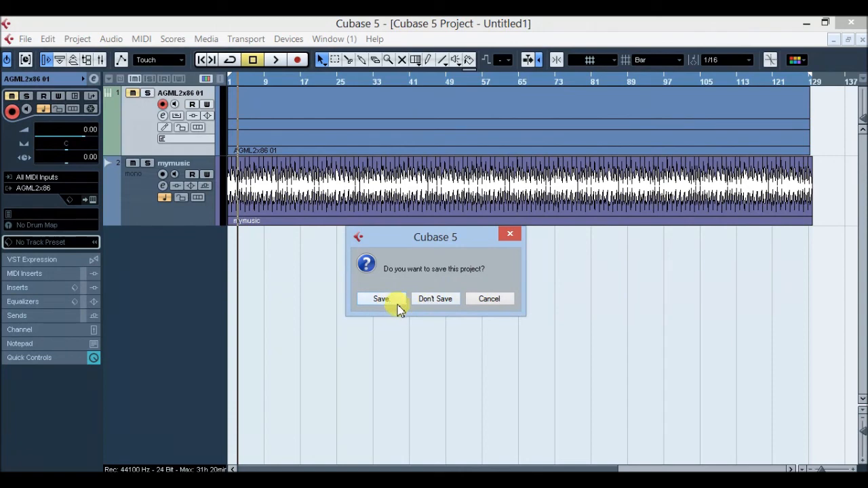
left_click(391, 299)
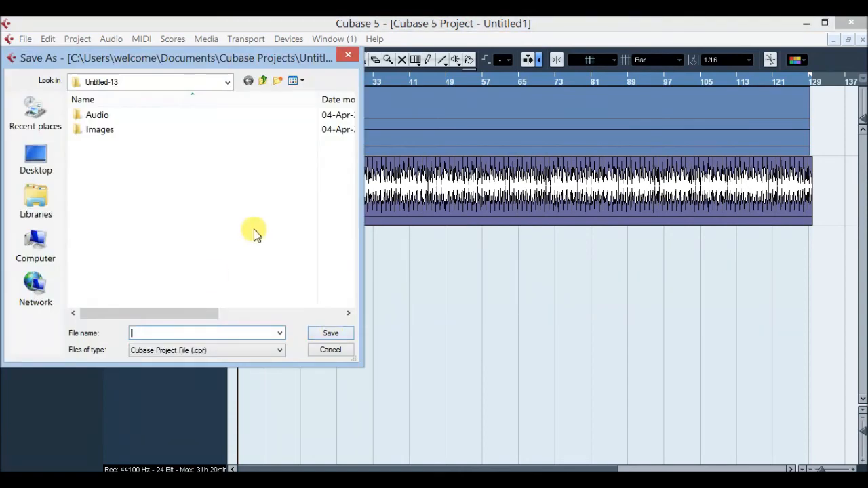
left_click(168, 333)
type("asamangas1")
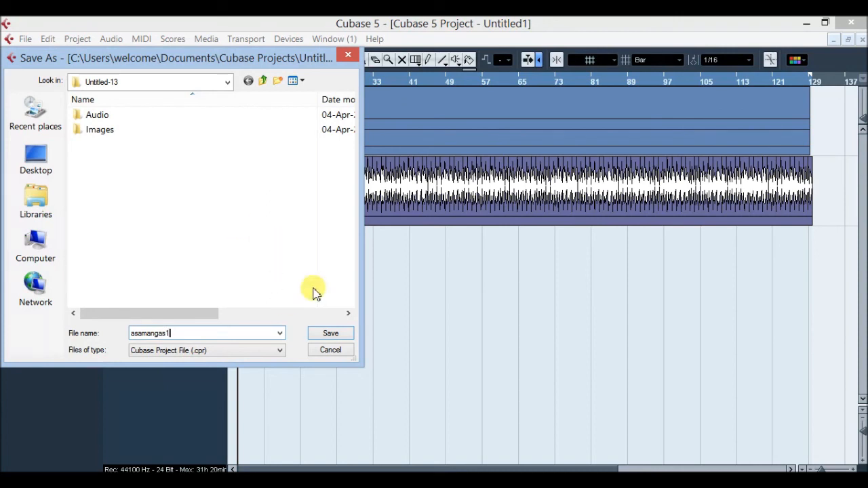
left_click(332, 336)
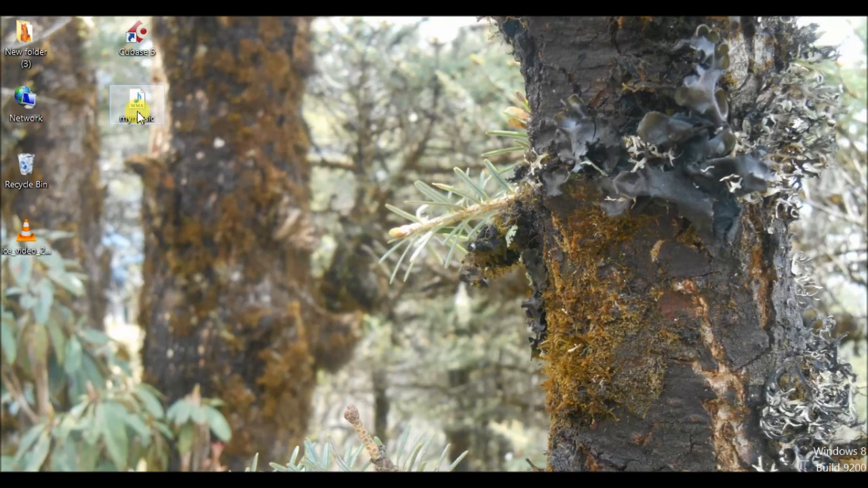
Play the exported mymusic file from the desktop in the maximized media player, and close the player.
double_click(137, 107)
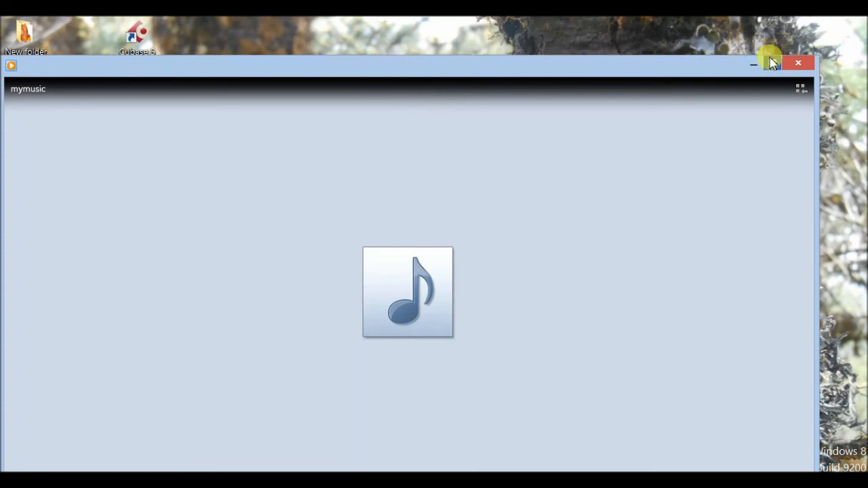
left_click(772, 62)
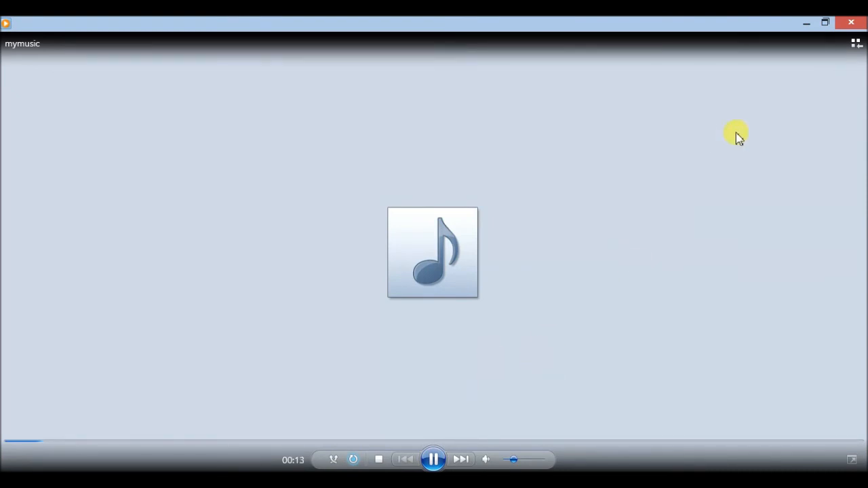
left_click(851, 24)
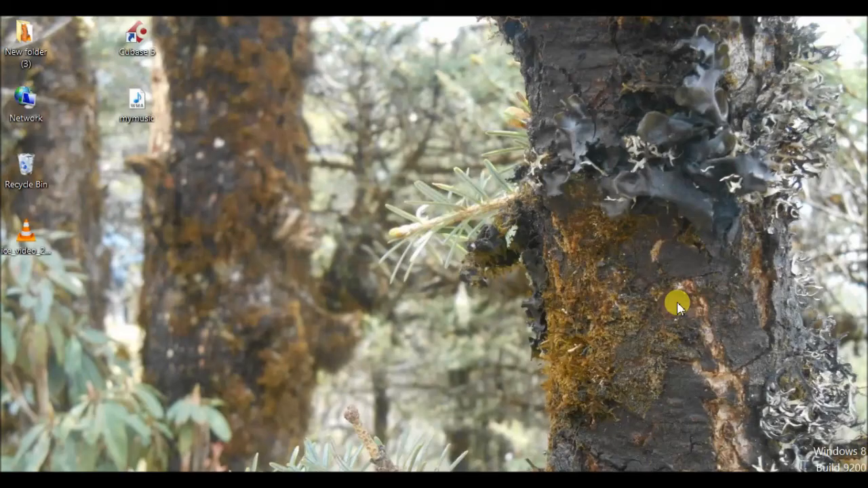